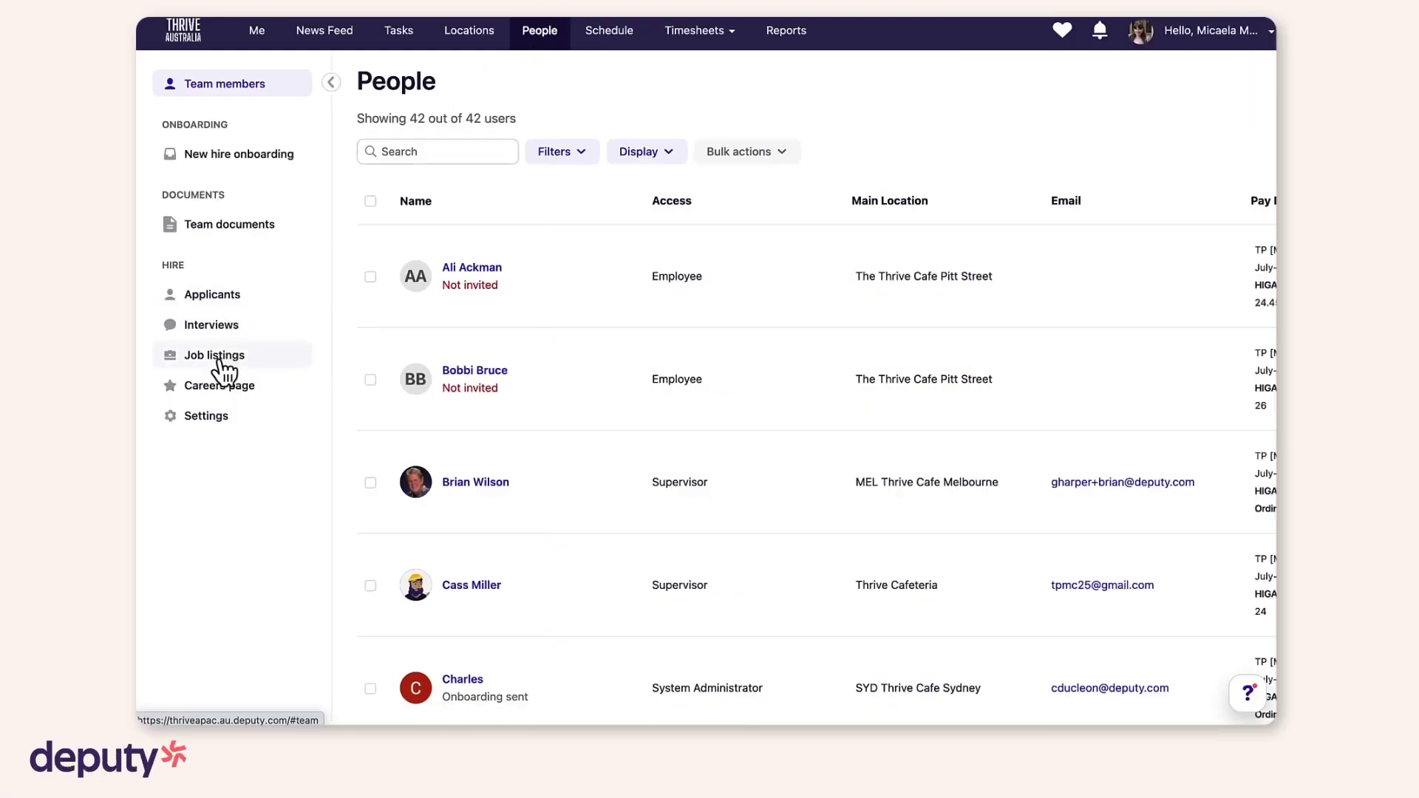
Create a new job listing with the job title Barista.
click(214, 356)
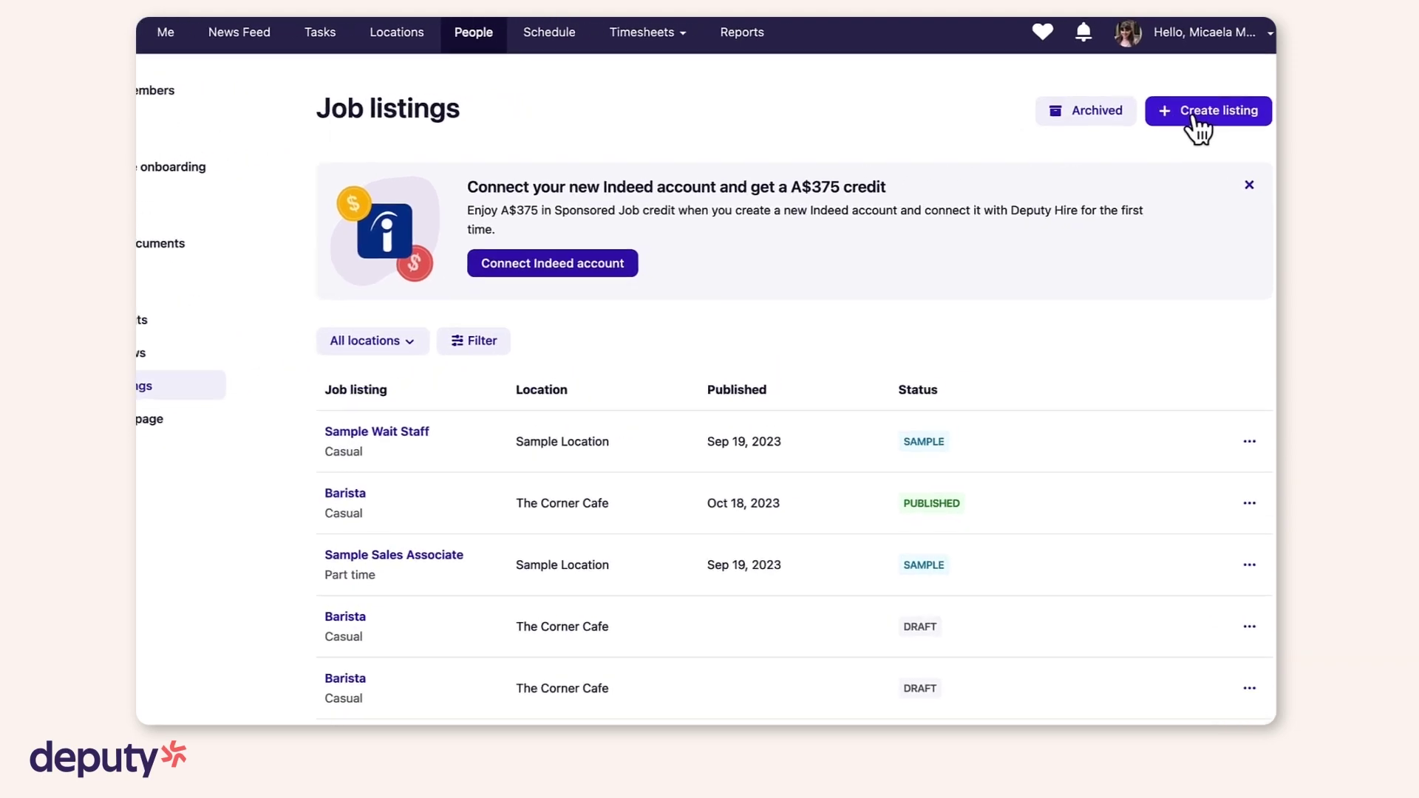
click(1193, 112)
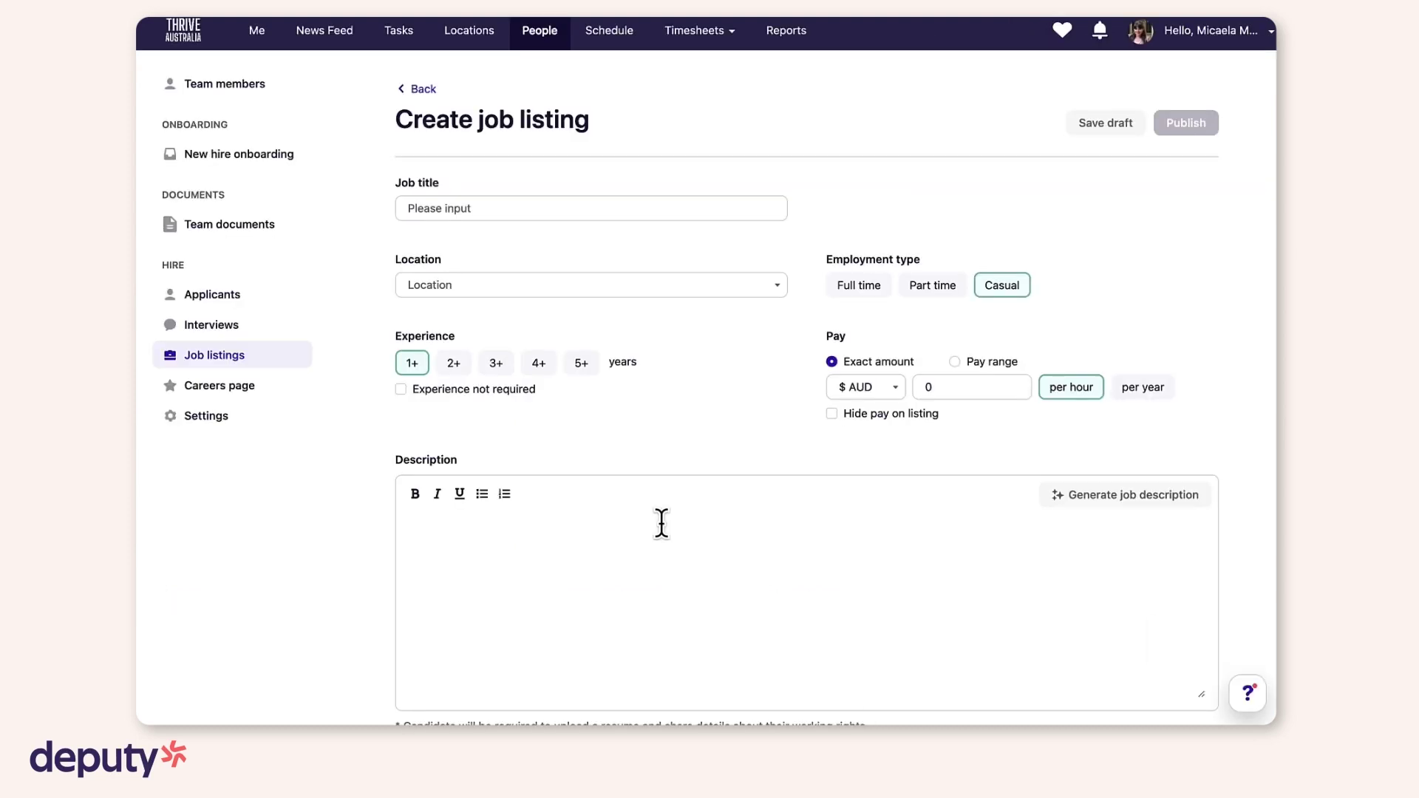
click(573, 209)
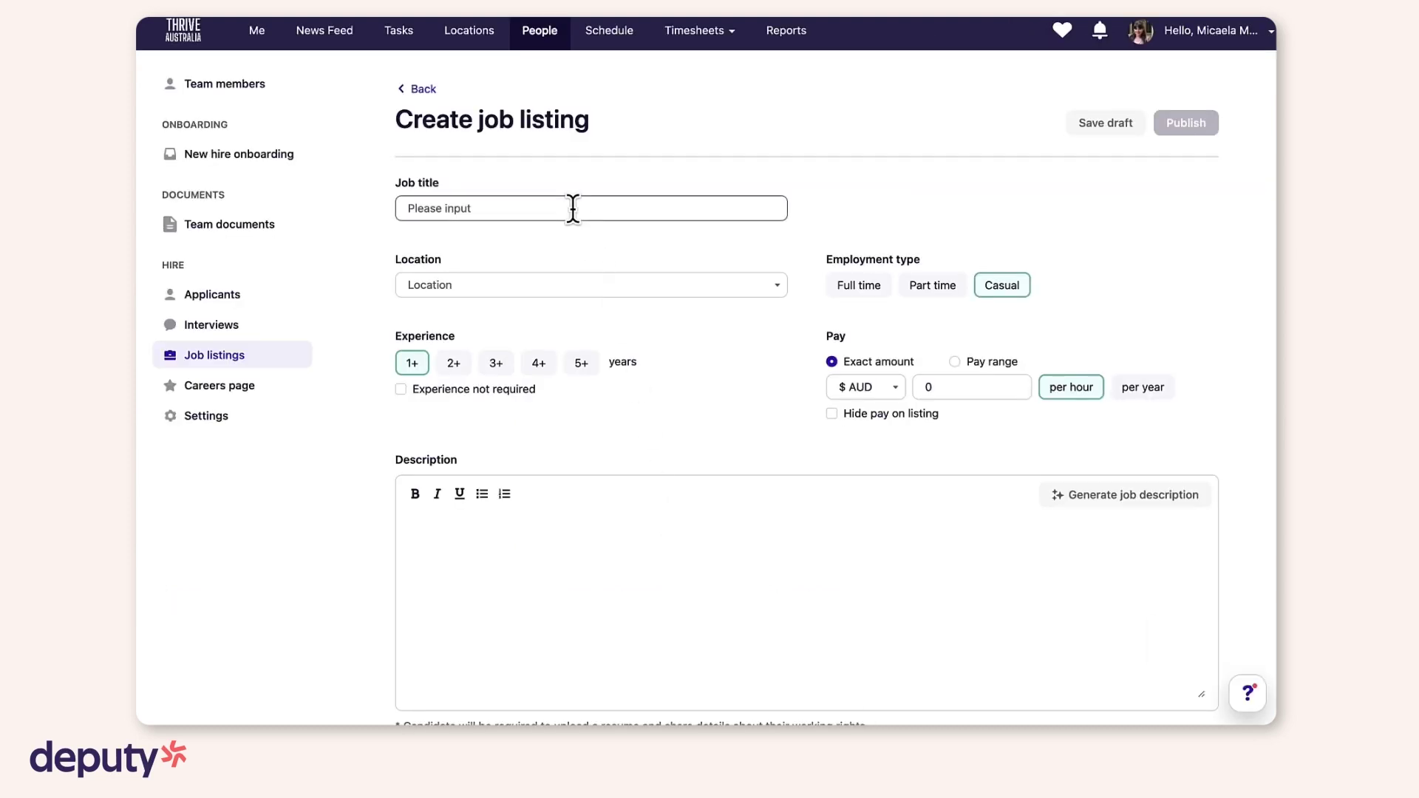
text(Barista)
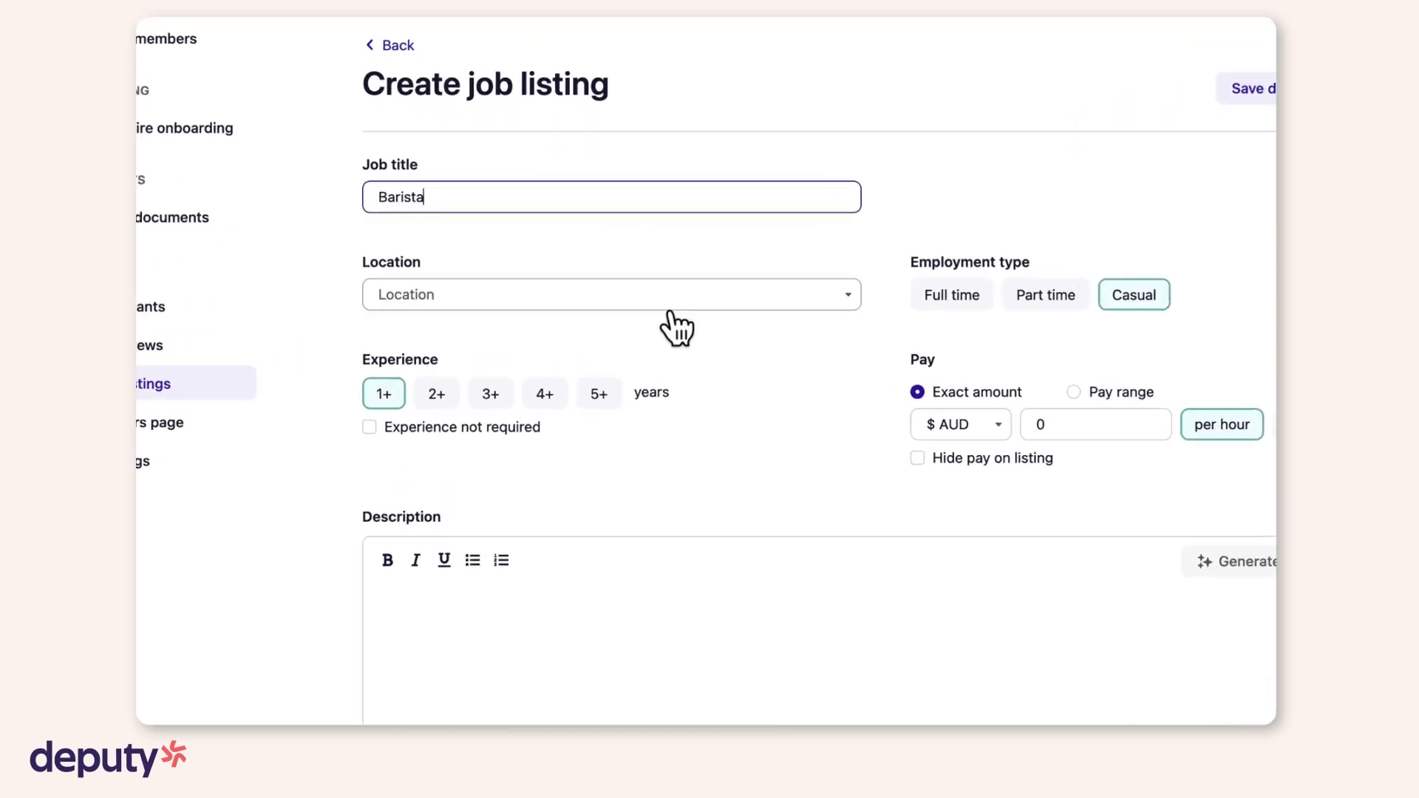
Set the listing's location to The Corner Cafe and mark experience as not required for the casual role.
click(669, 305)
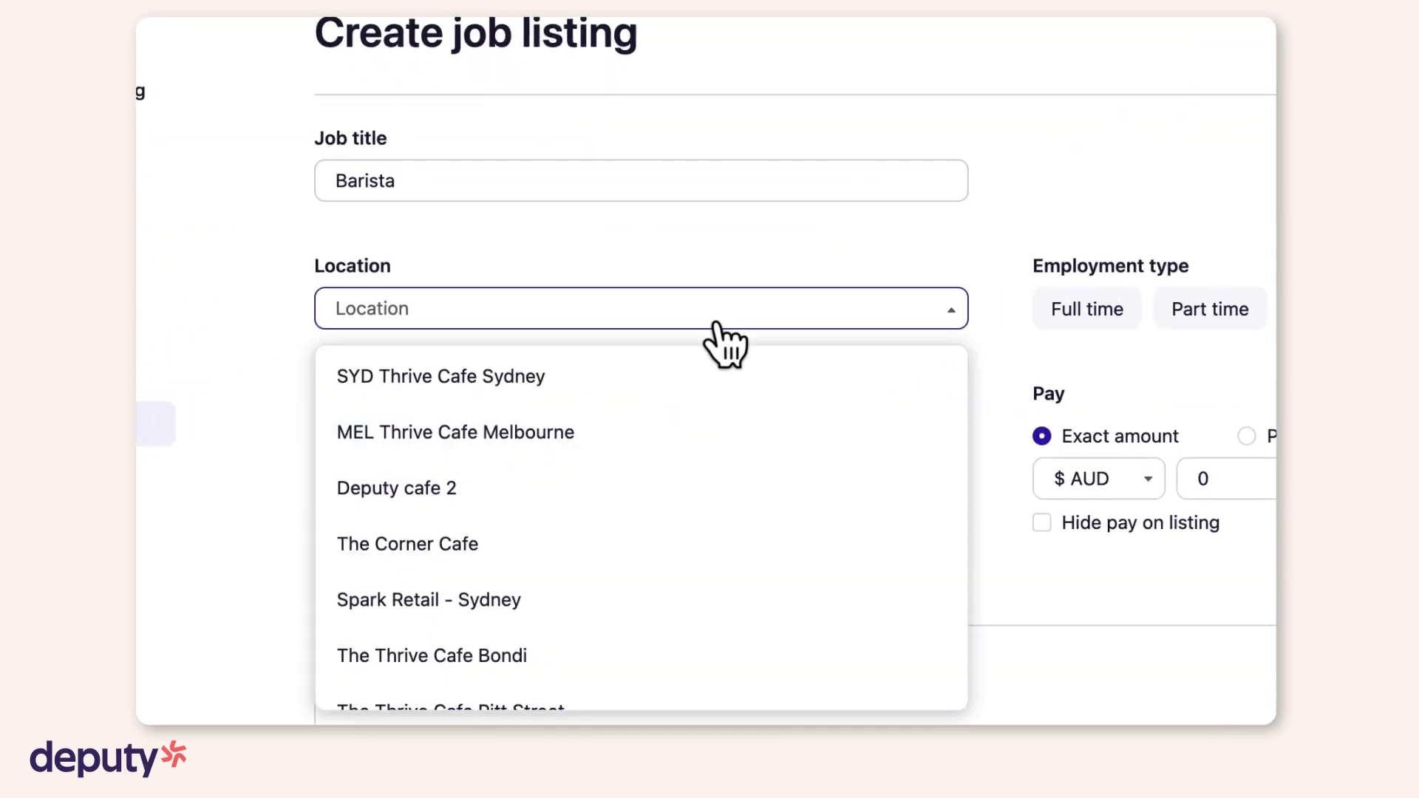
scroll(665, 443, down, 3)
click(709, 392)
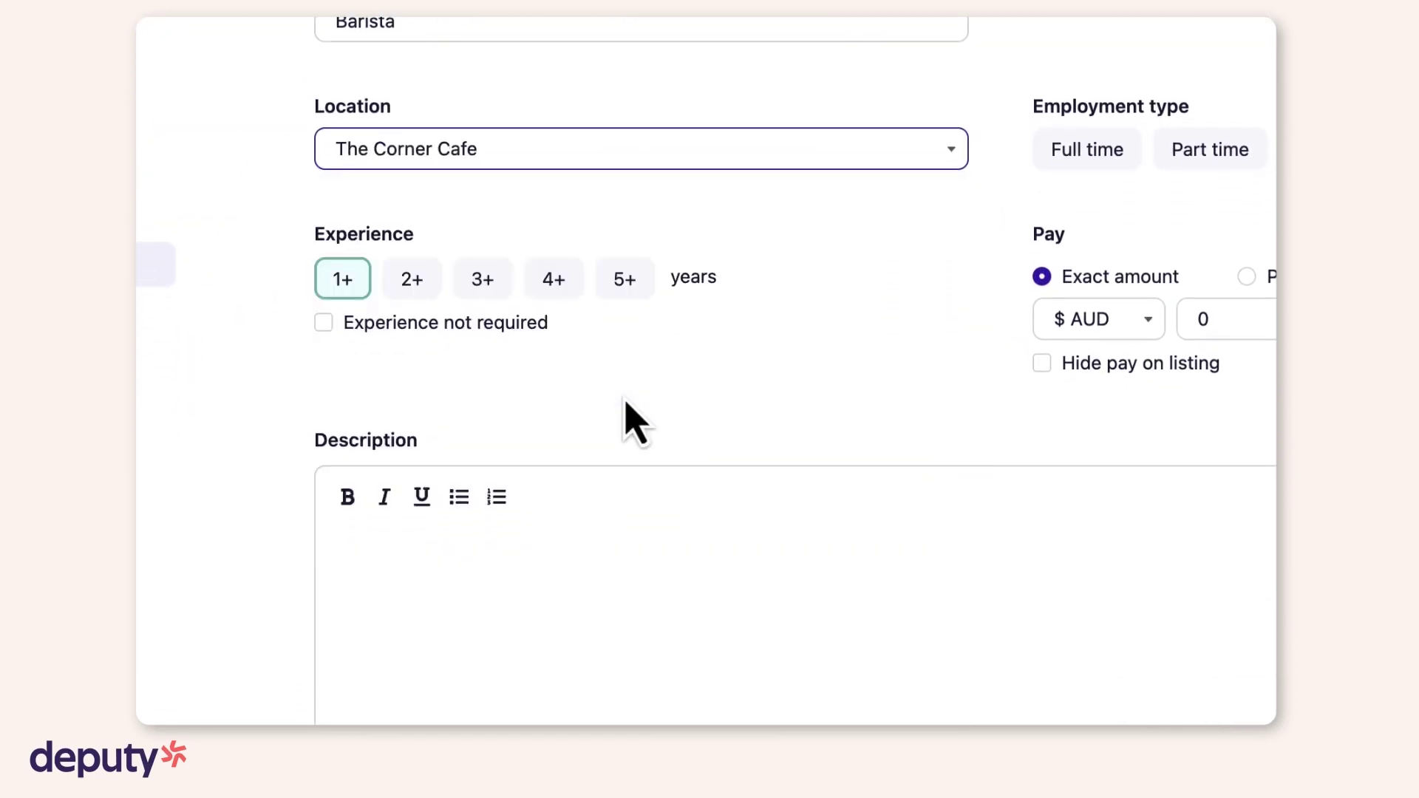
click(1156, 214)
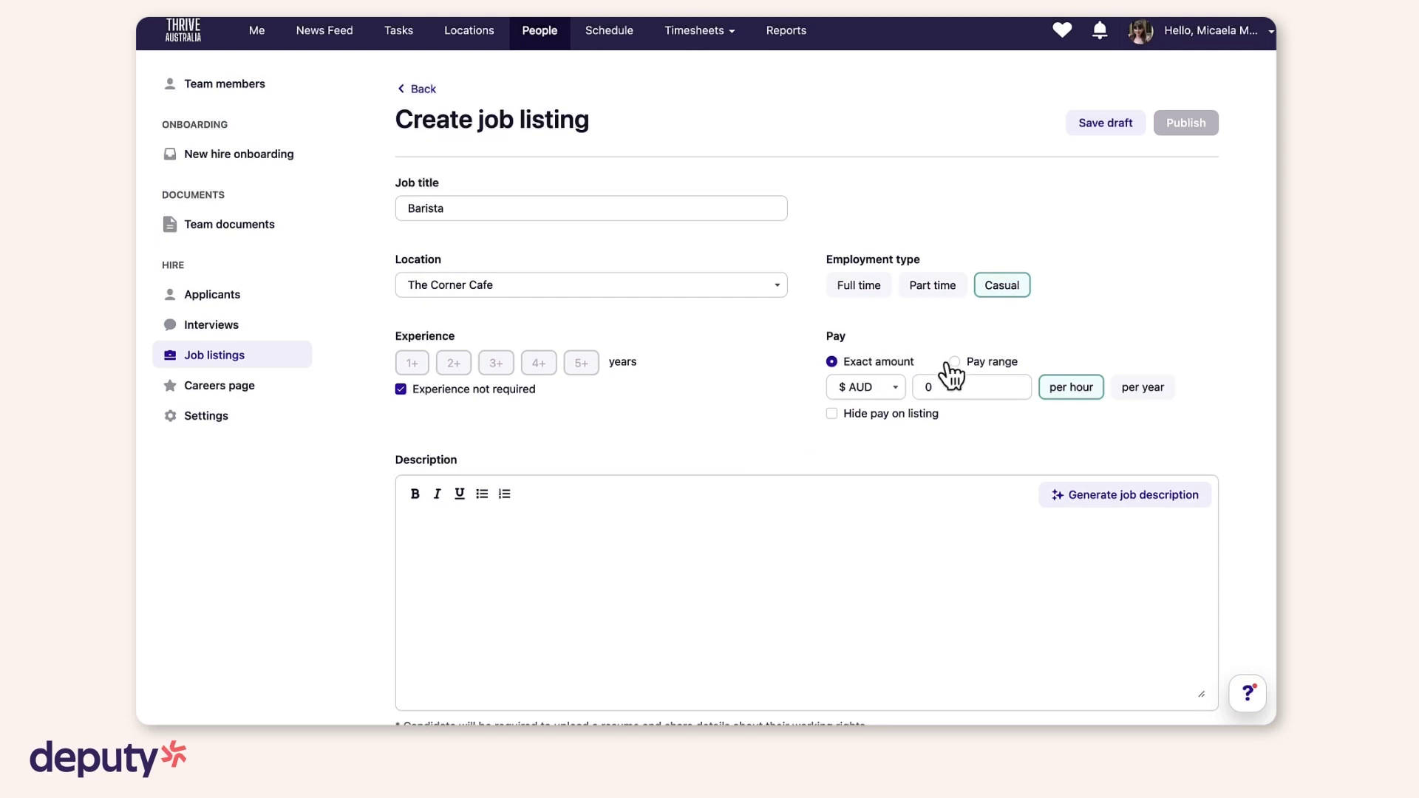
Set the listing's pay to a range of 20 to 30 AUD per hour.
click(955, 362)
click(955, 387)
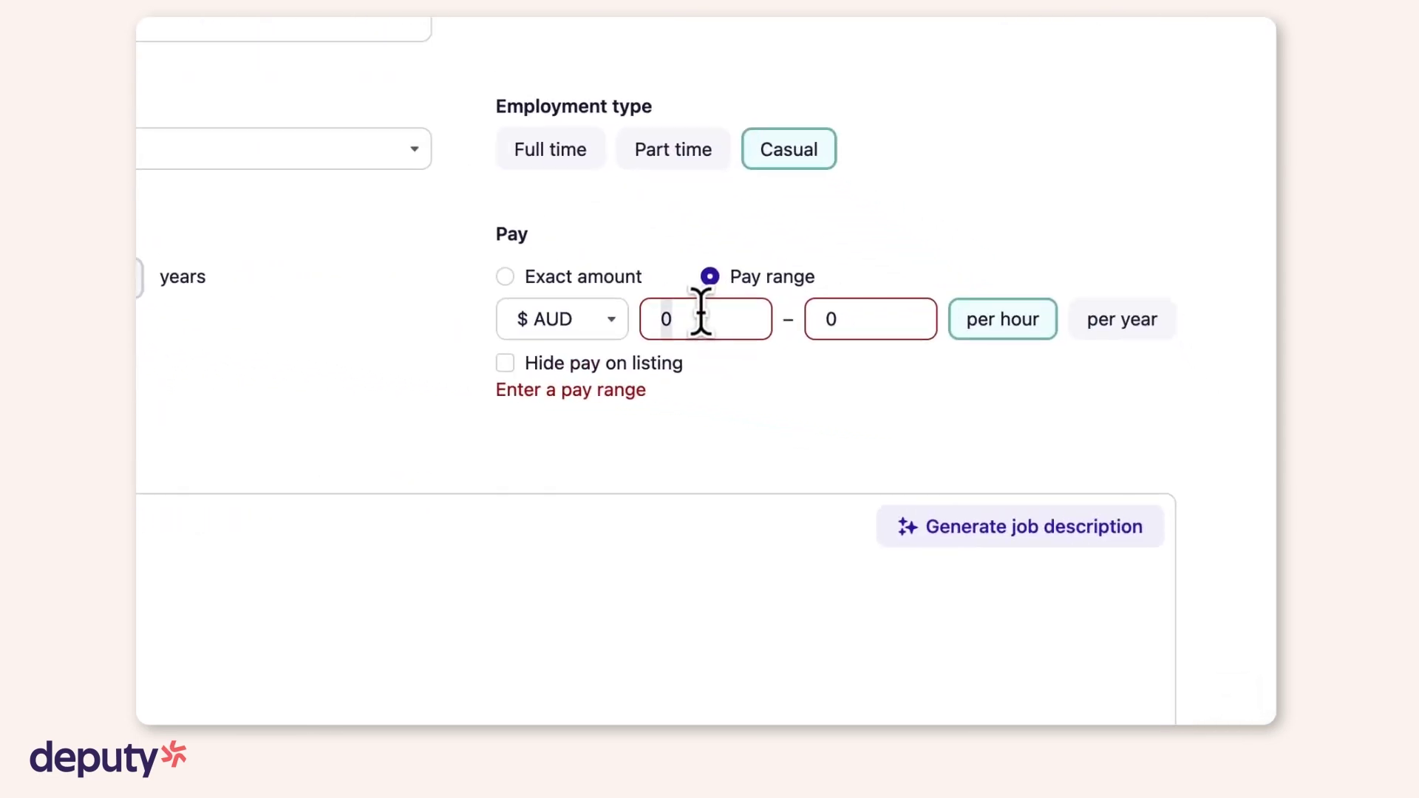
text(20)
key(Tab)
text(30)
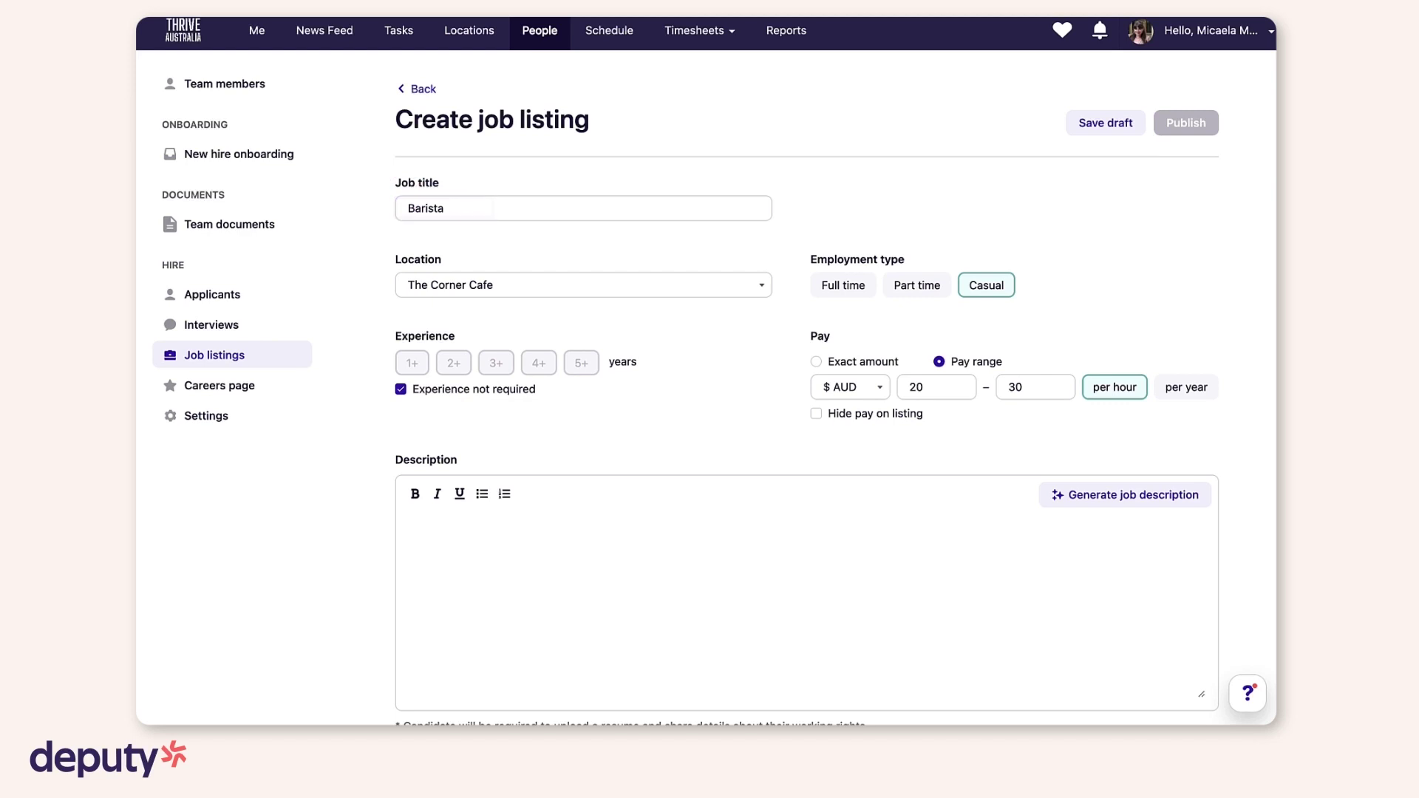
Generate the job description automatically and make its heading line bold.
click(1119, 496)
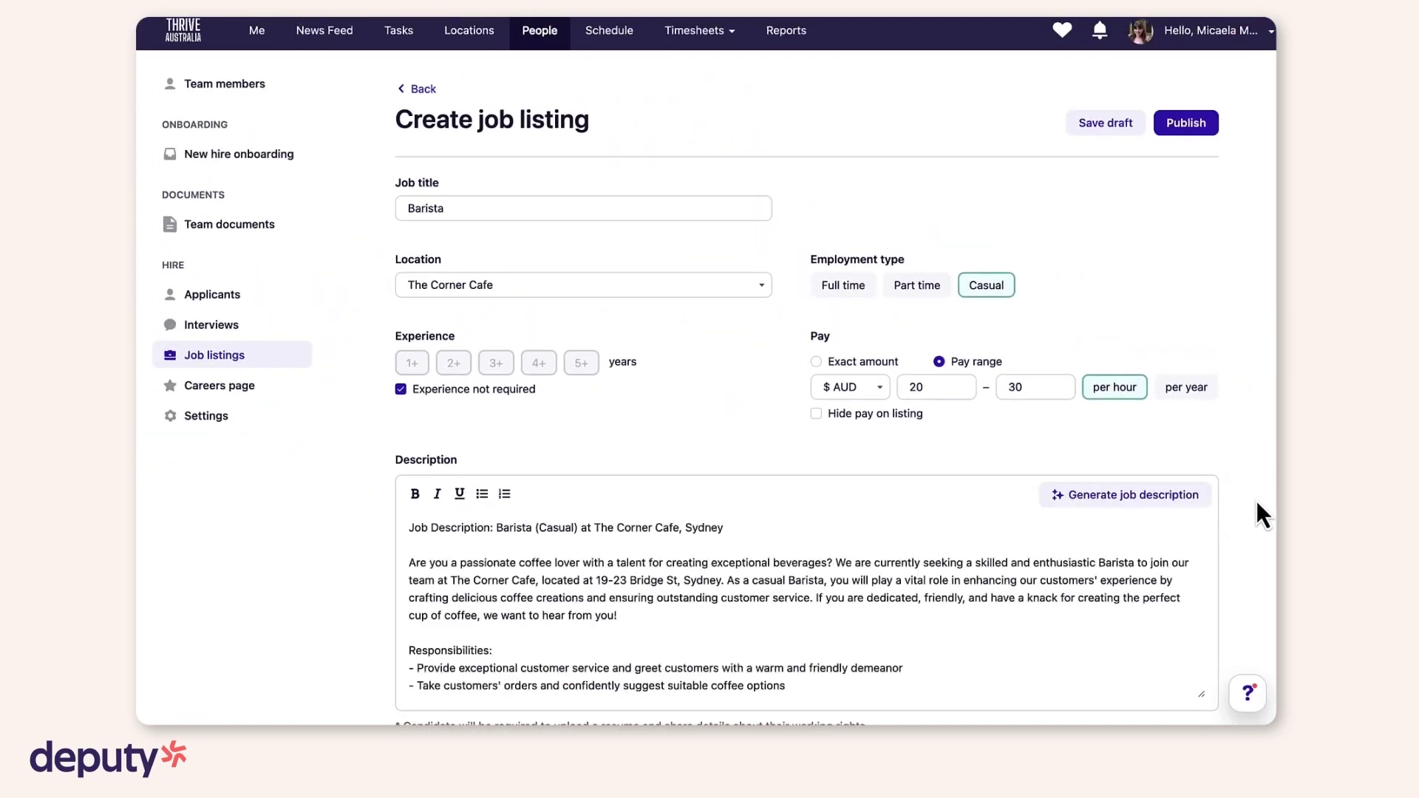
scroll(1257, 503, down, 3)
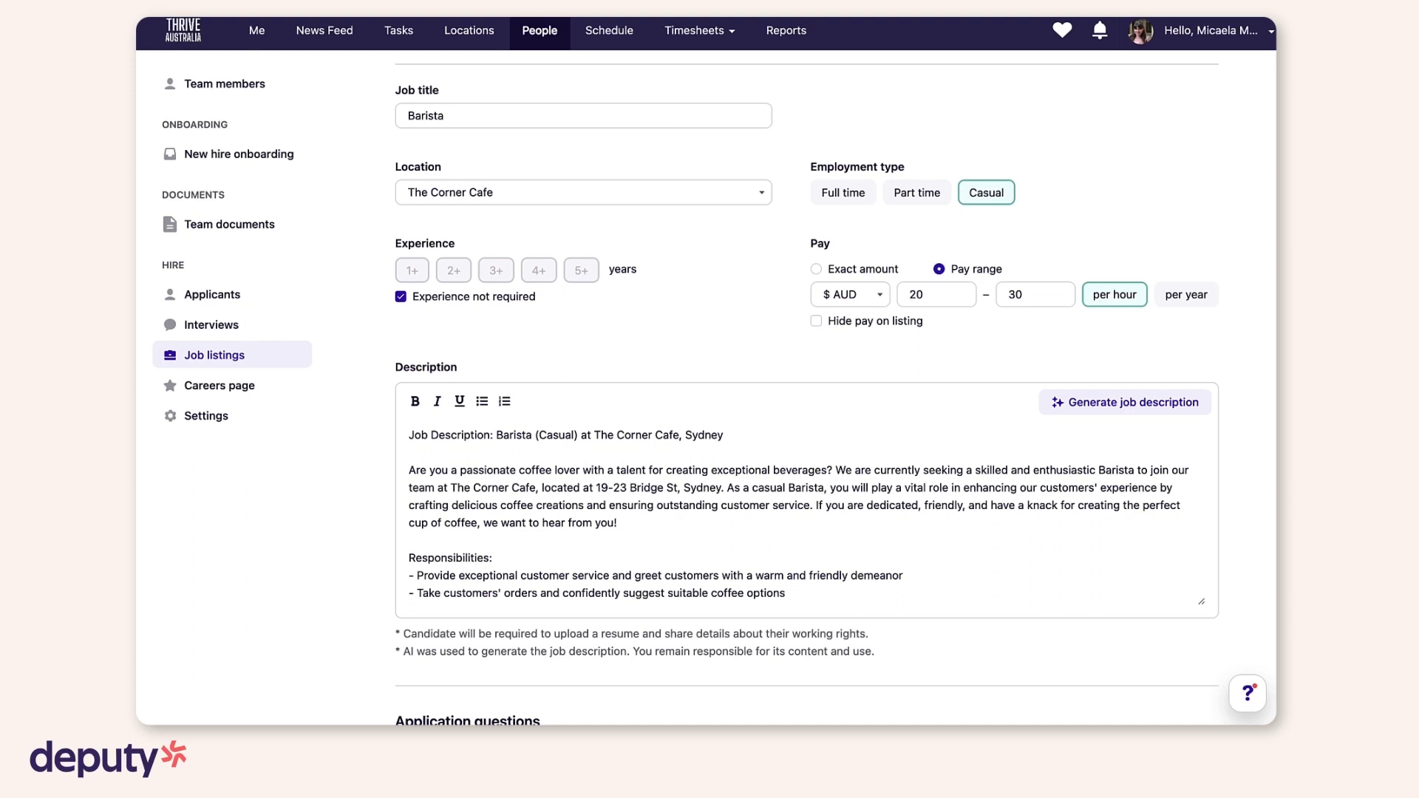
drag(732, 436, 403, 442)
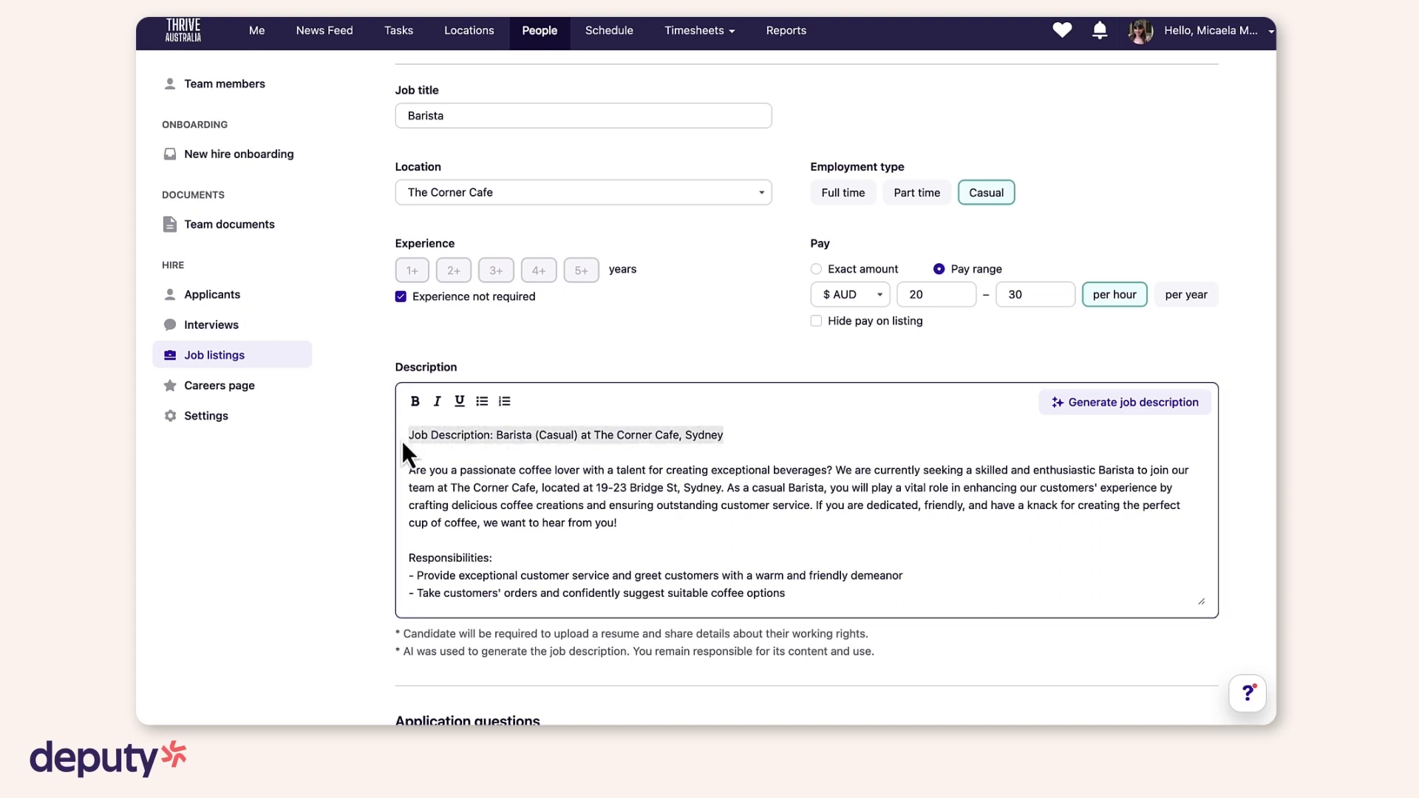
click(414, 402)
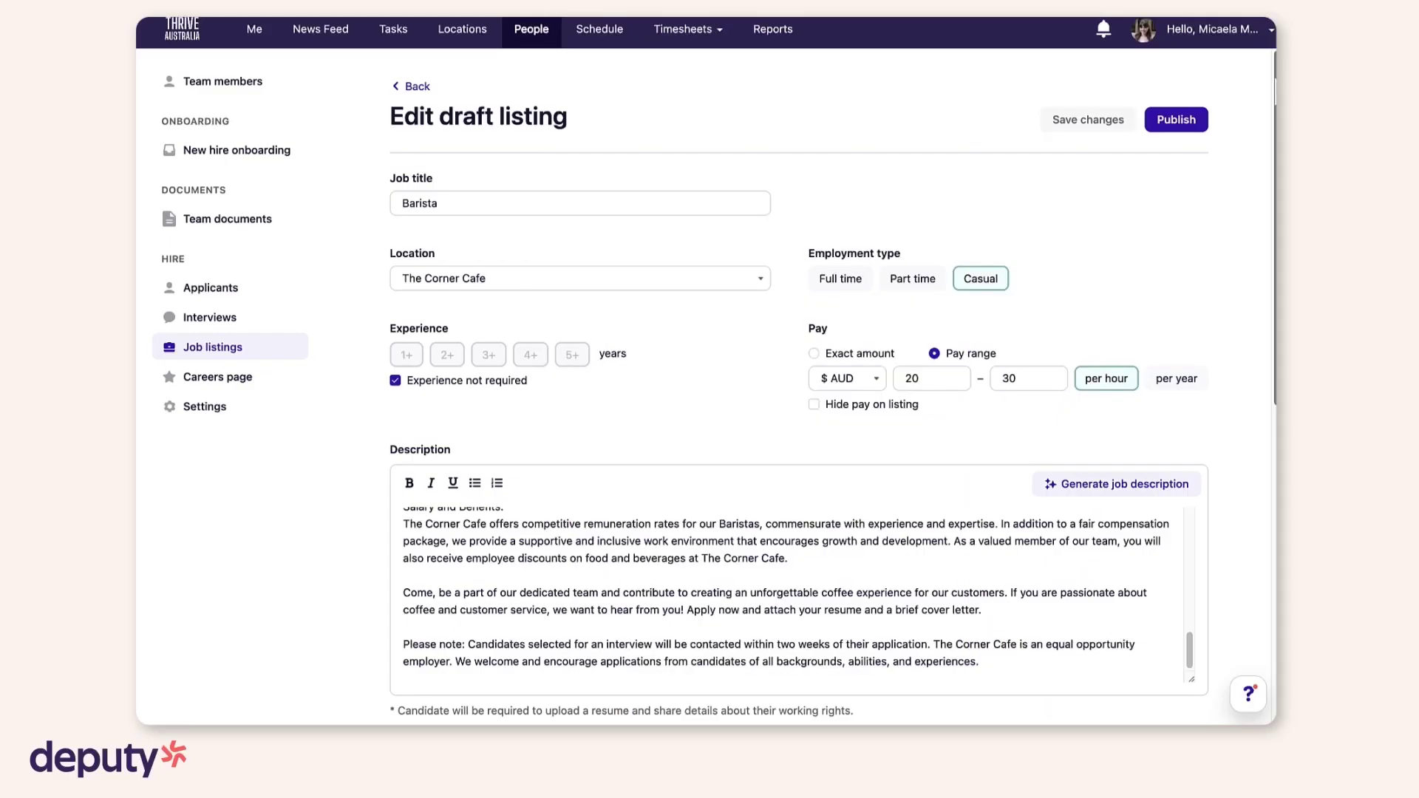
Add the Yes/No screening question "Are you a permanent resident?" to the listing and save the listing as a draft.
scroll(833, 393, down, 5)
scroll(832, 393, down, 2)
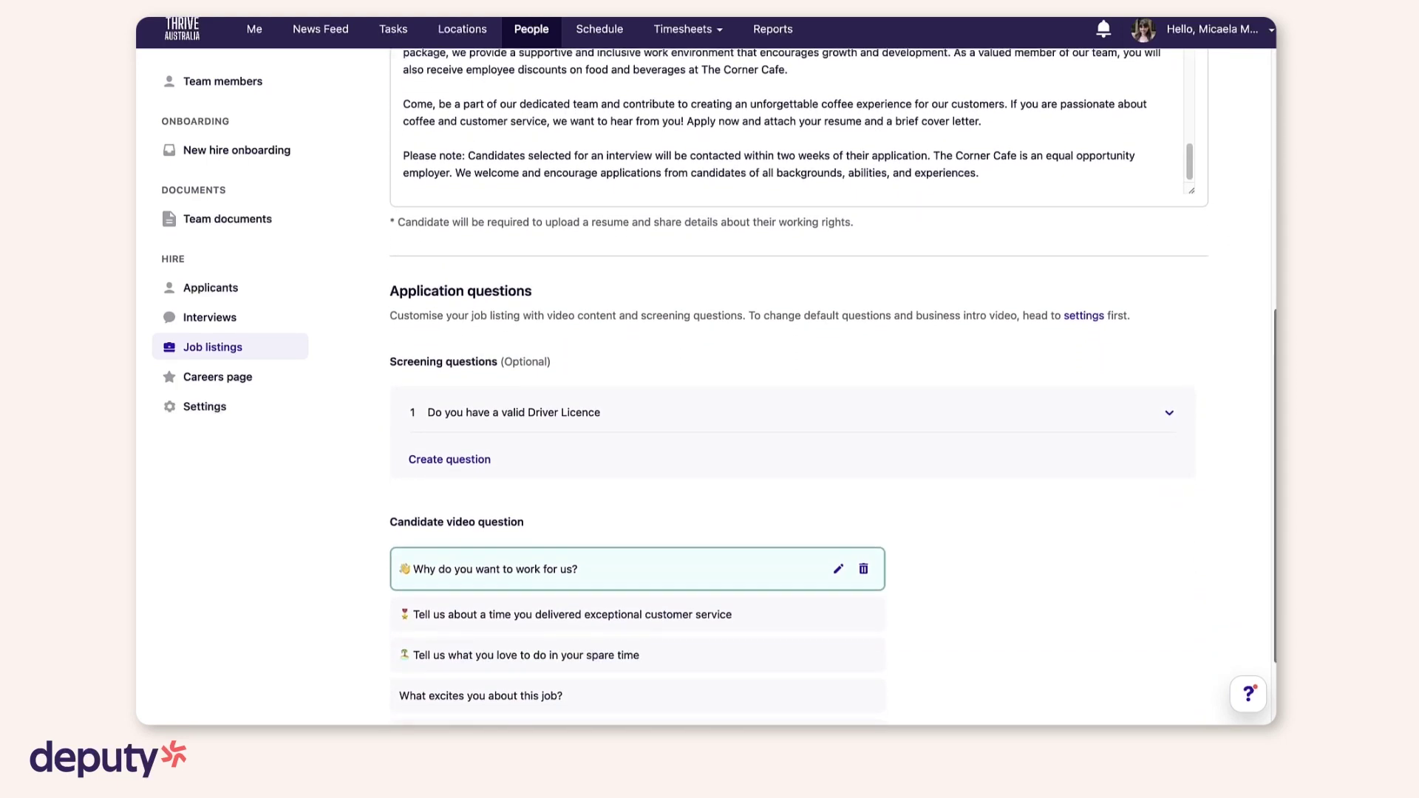
click(1170, 414)
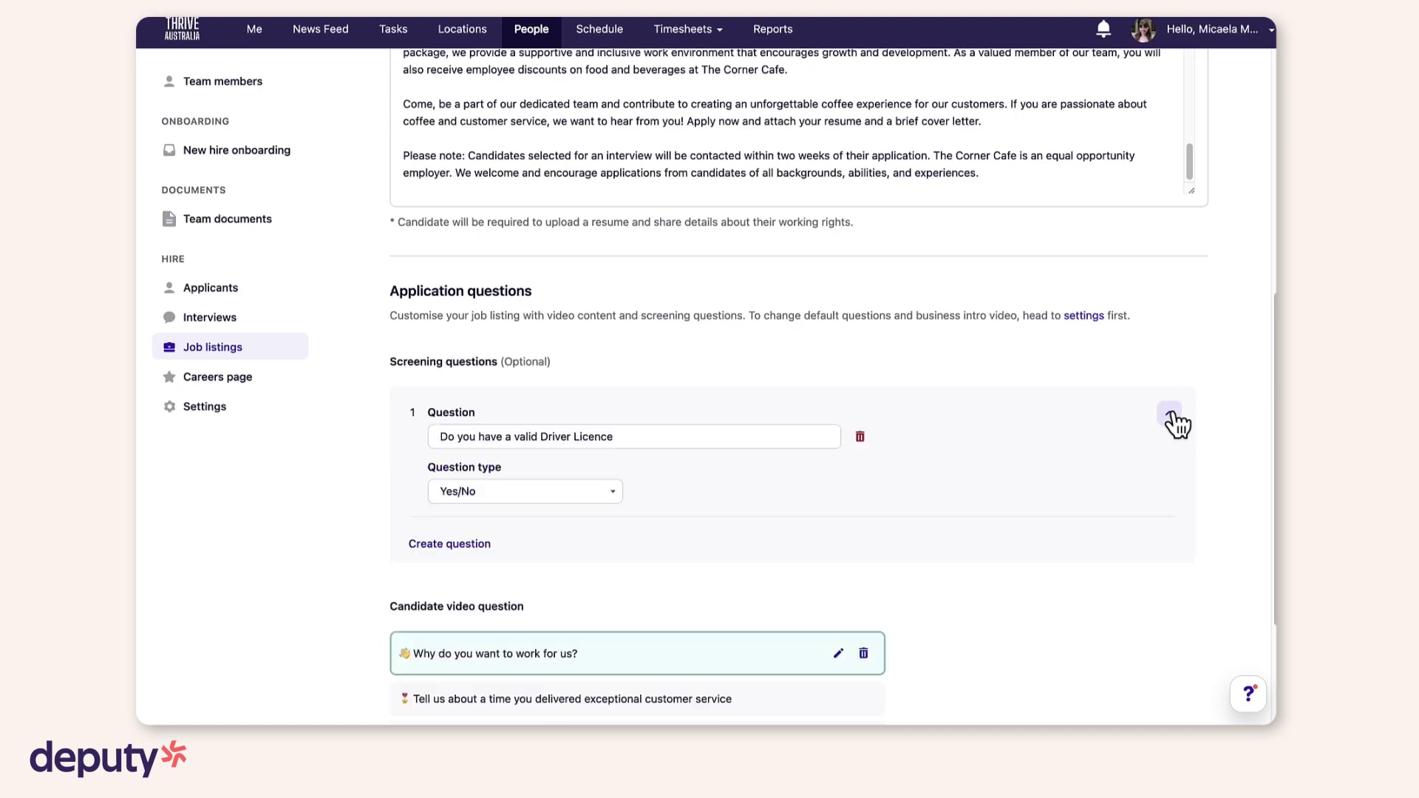
click(484, 547)
click(485, 492)
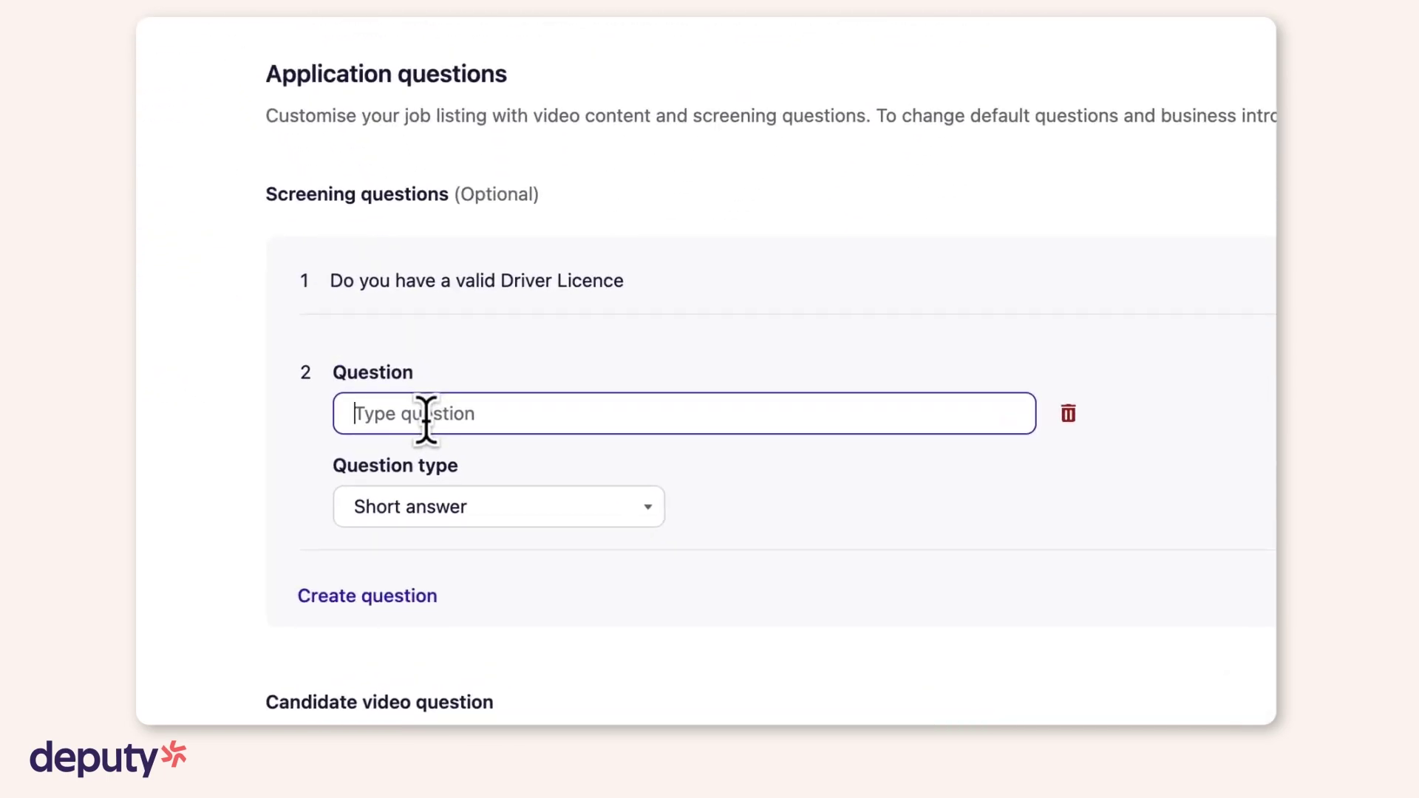
text(Are you a permanent resident?)
click(411, 507)
click(503, 630)
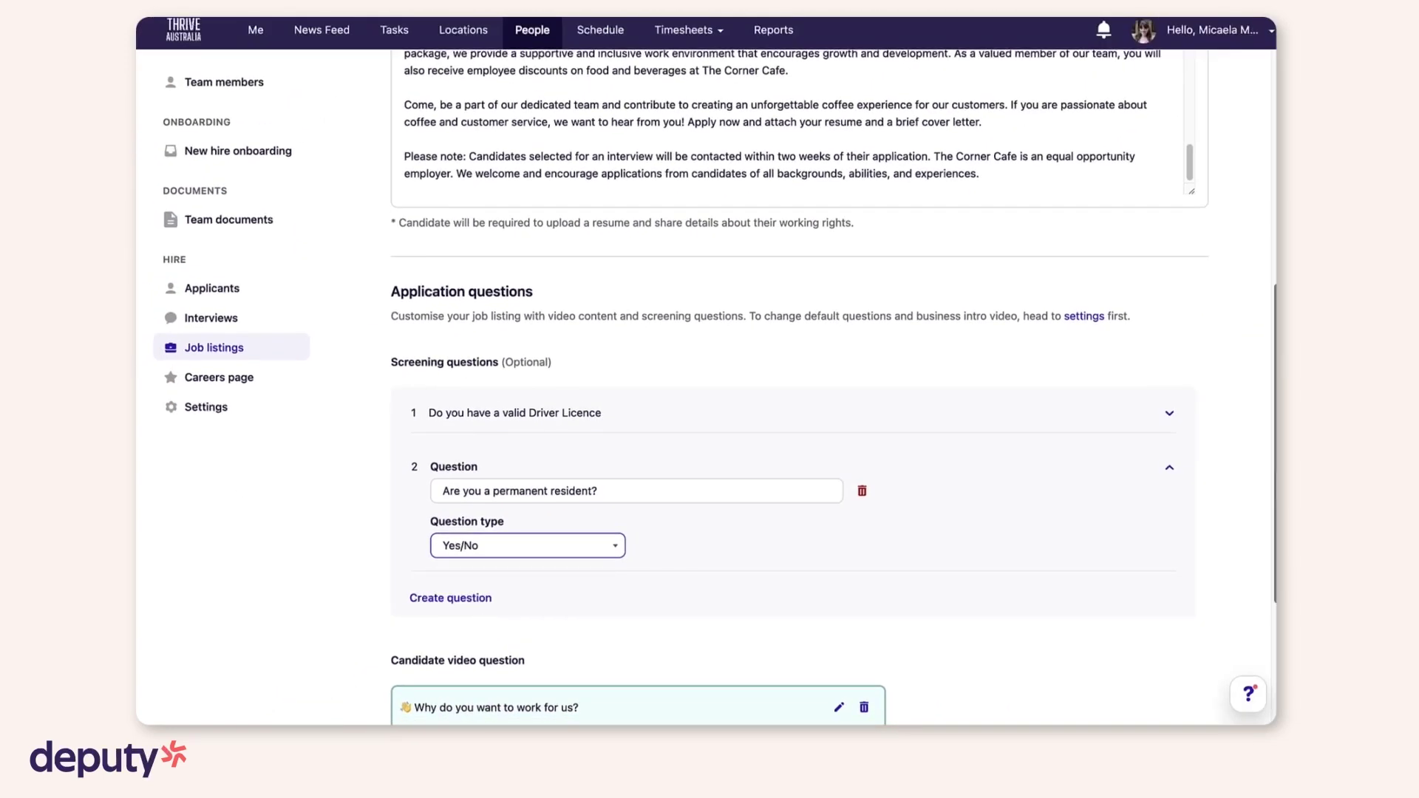
scroll(798, 369, up, 3)
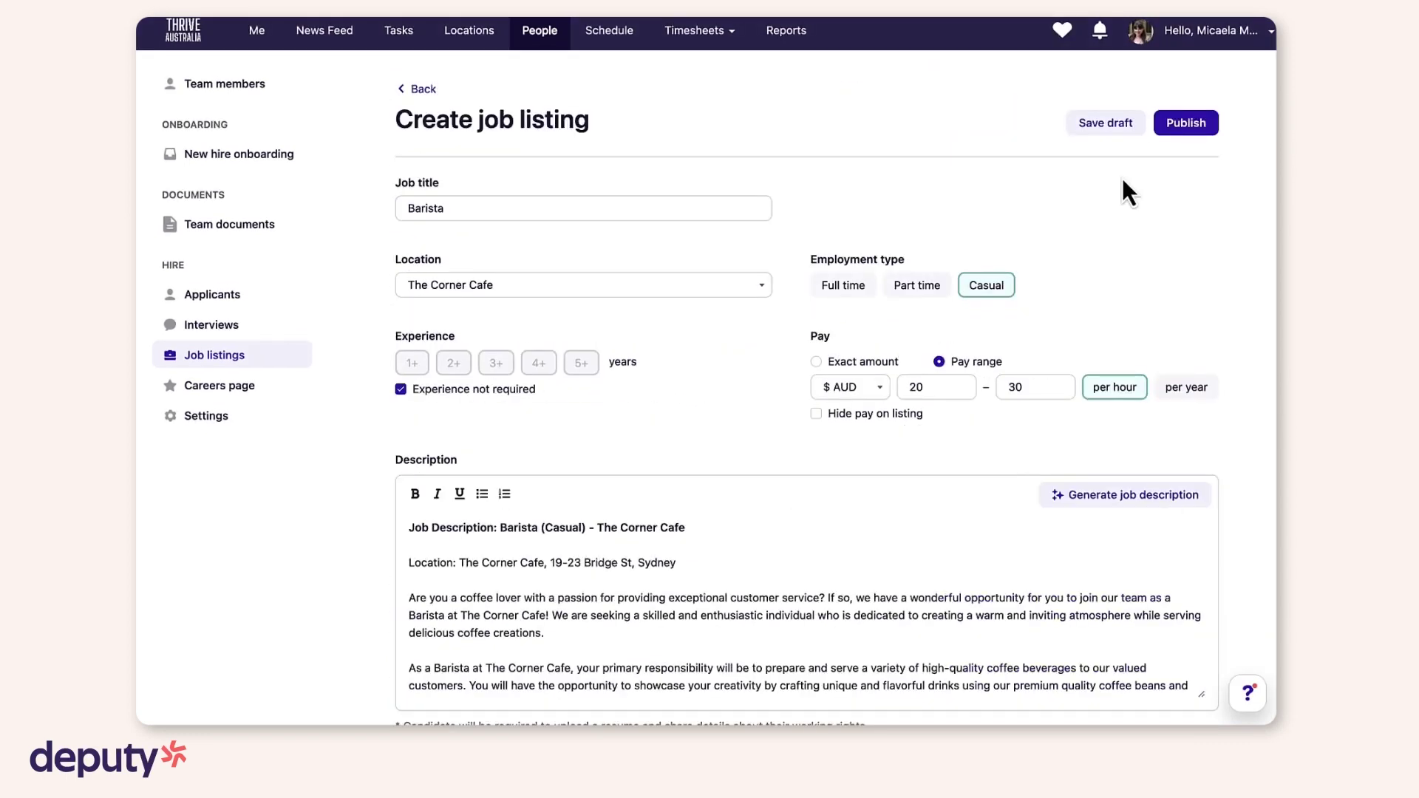
click(1105, 121)
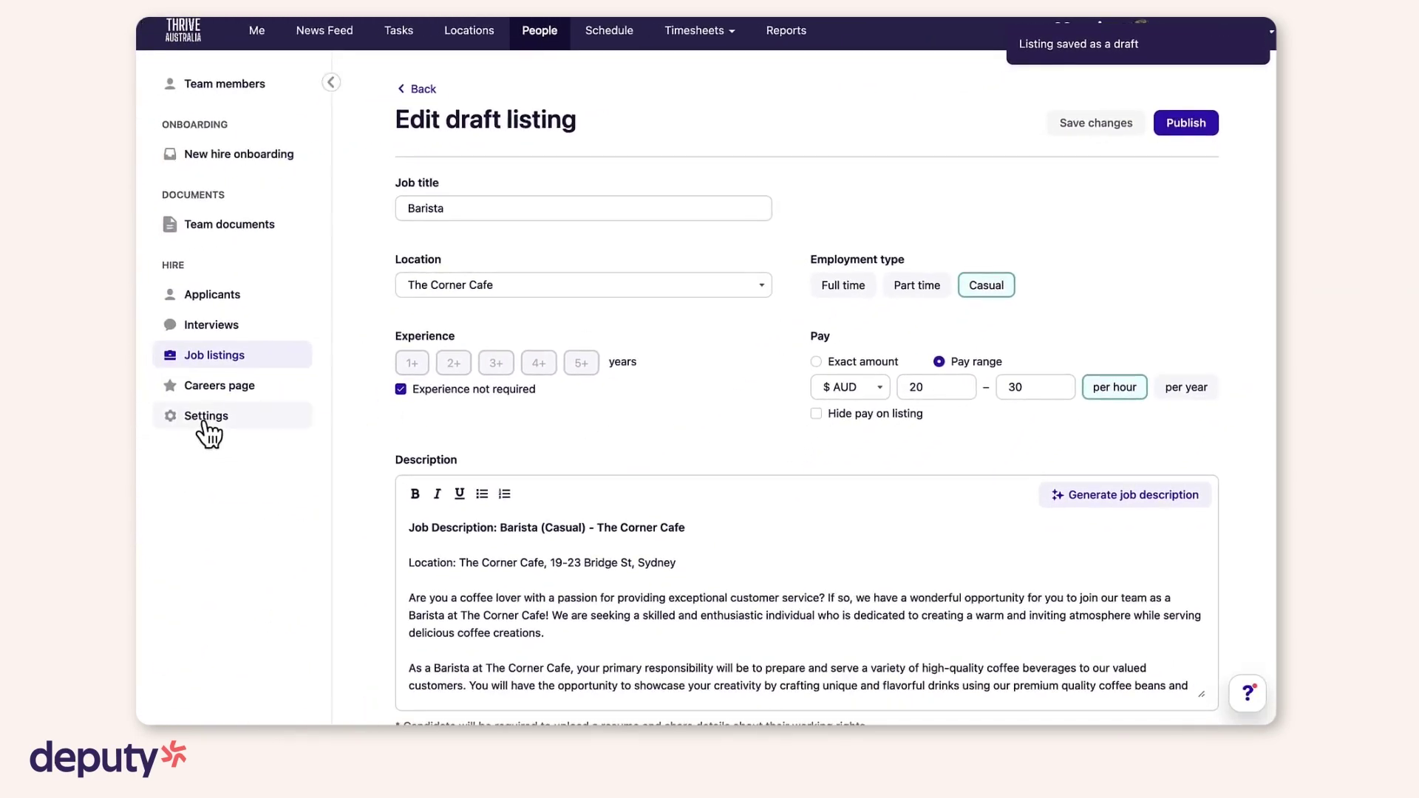
In the Hire settings, create the default screening question "Do you have a valid Driver Licence?" with the Yes/No question type.
click(206, 424)
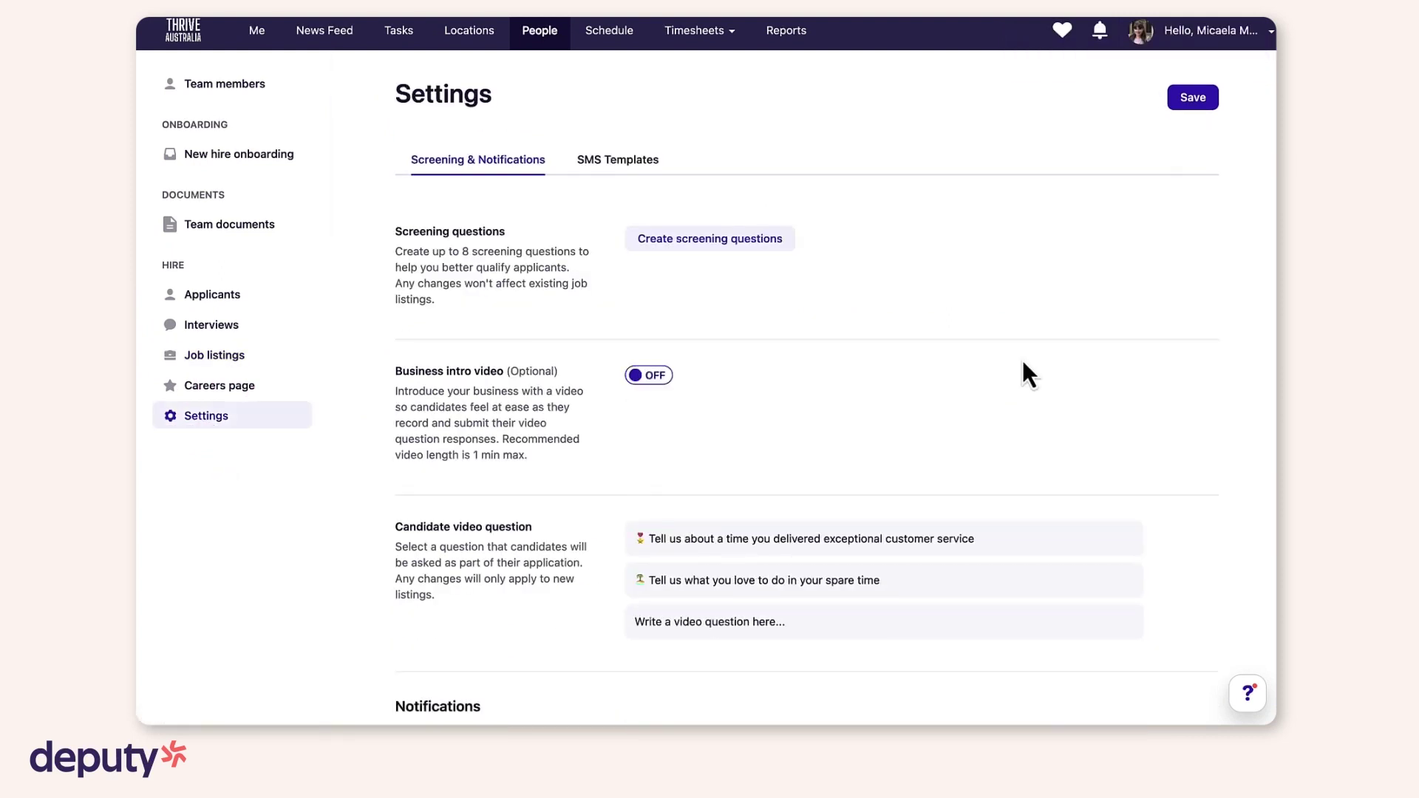
click(703, 246)
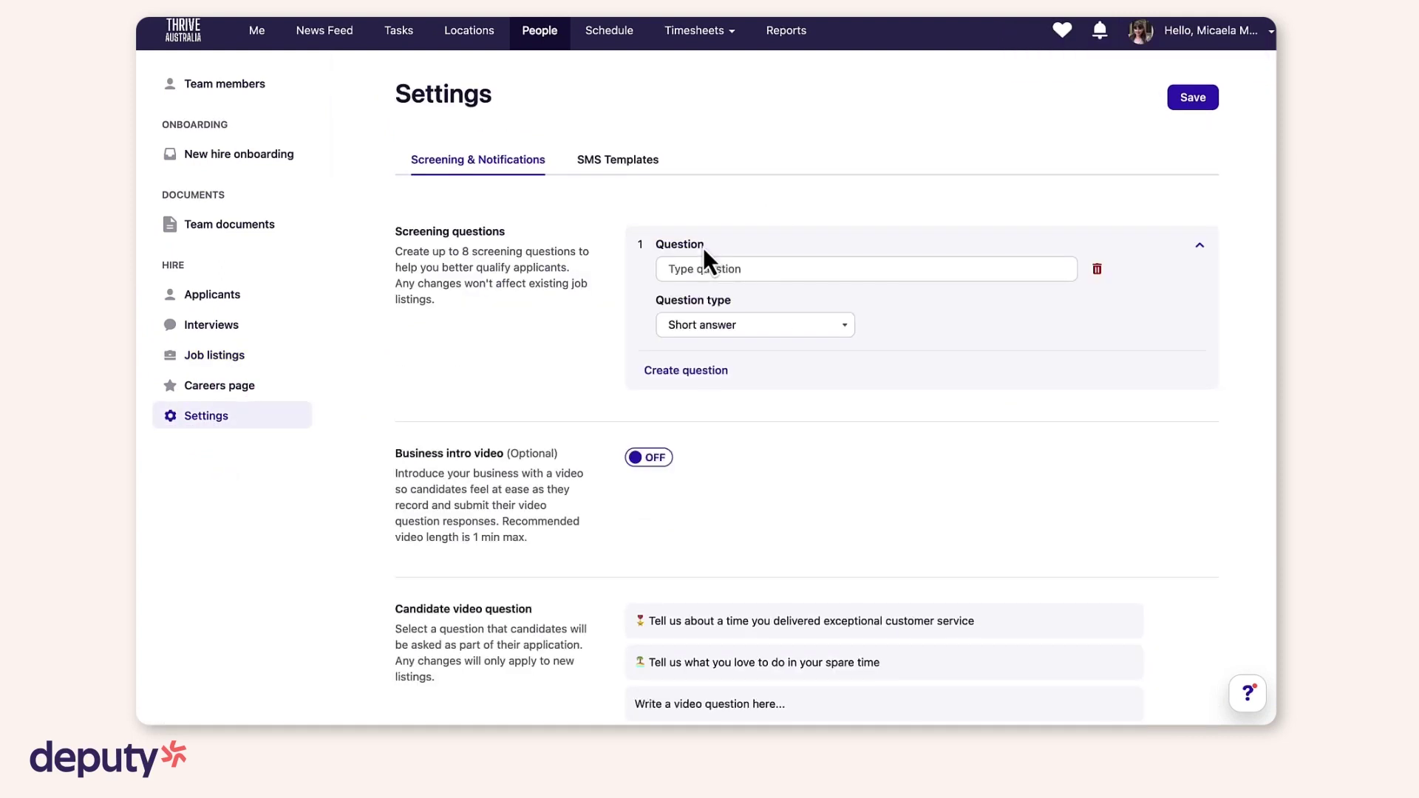
click(728, 263)
text(Do)
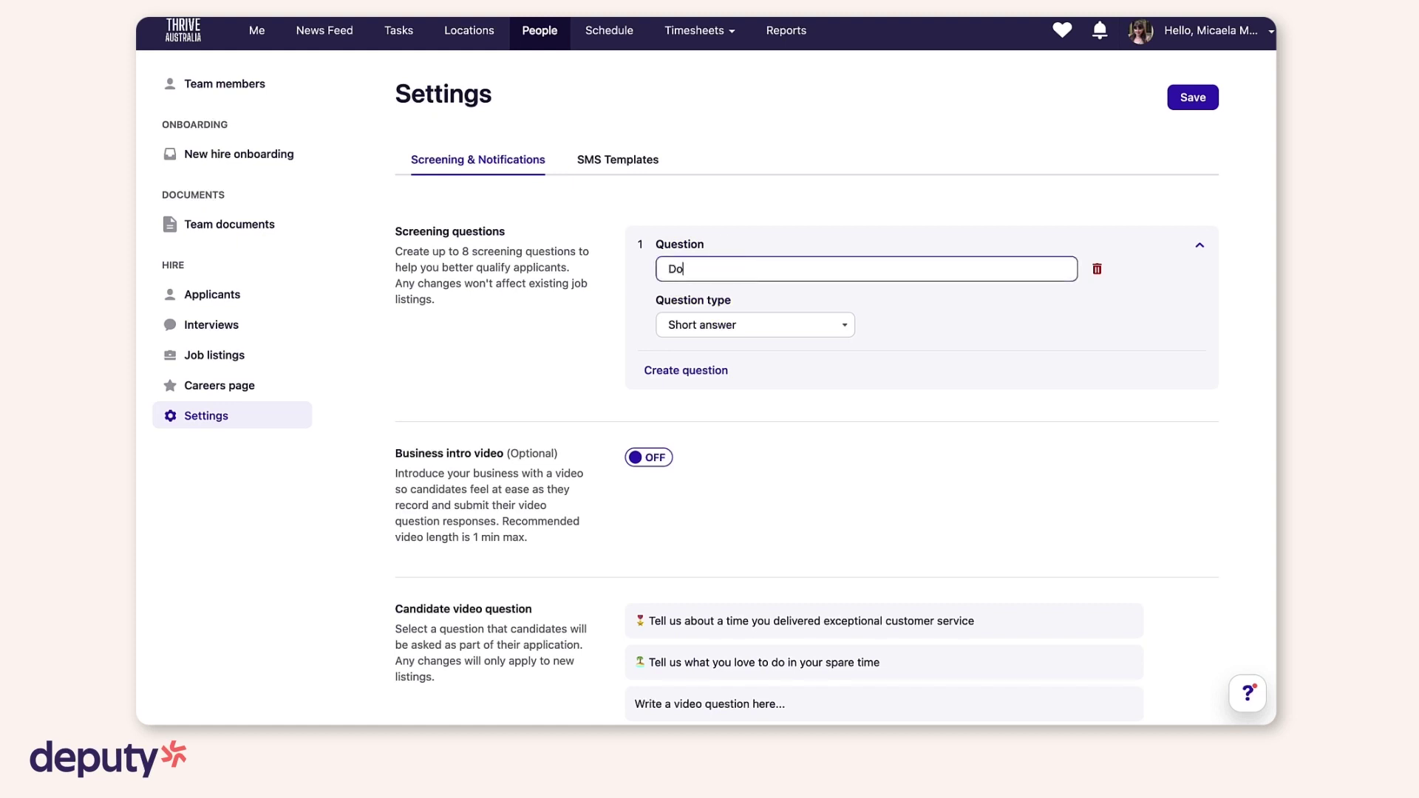
text( you have a valid Driver Licence?)
click(785, 325)
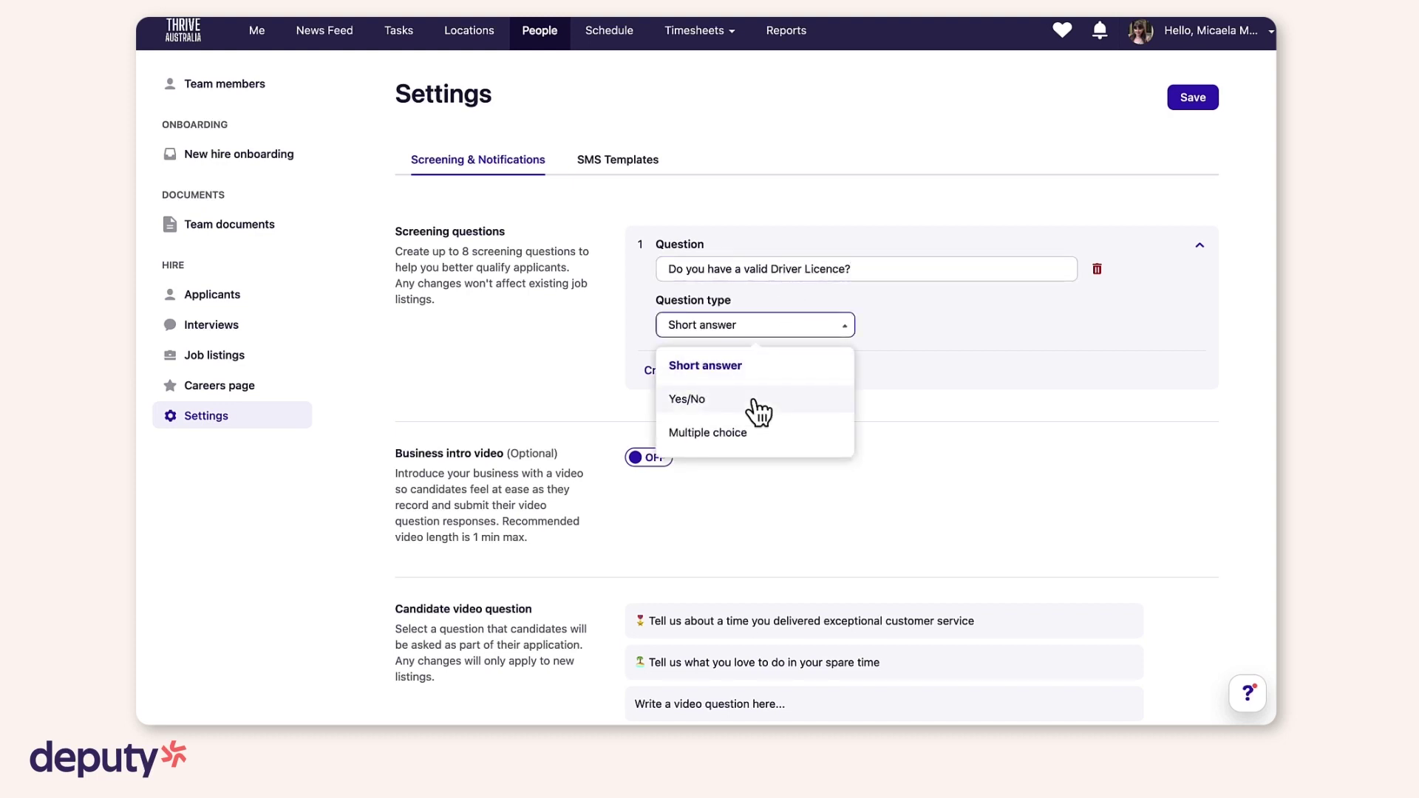
click(754, 399)
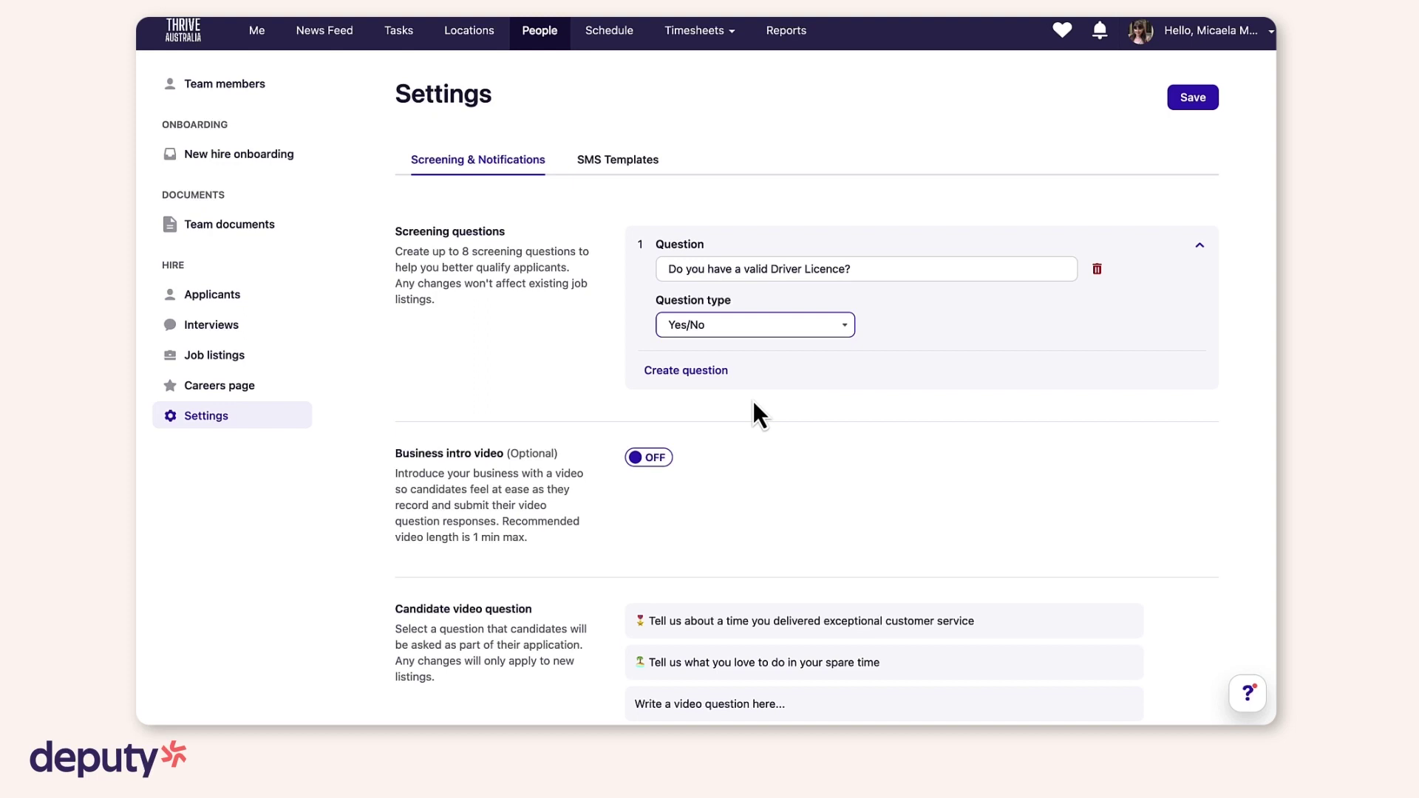
click(752, 401)
Add "Why do you want to work for us?" as a custom candidate video question in the Hire settings.
scroll(1233, 422, down, 3)
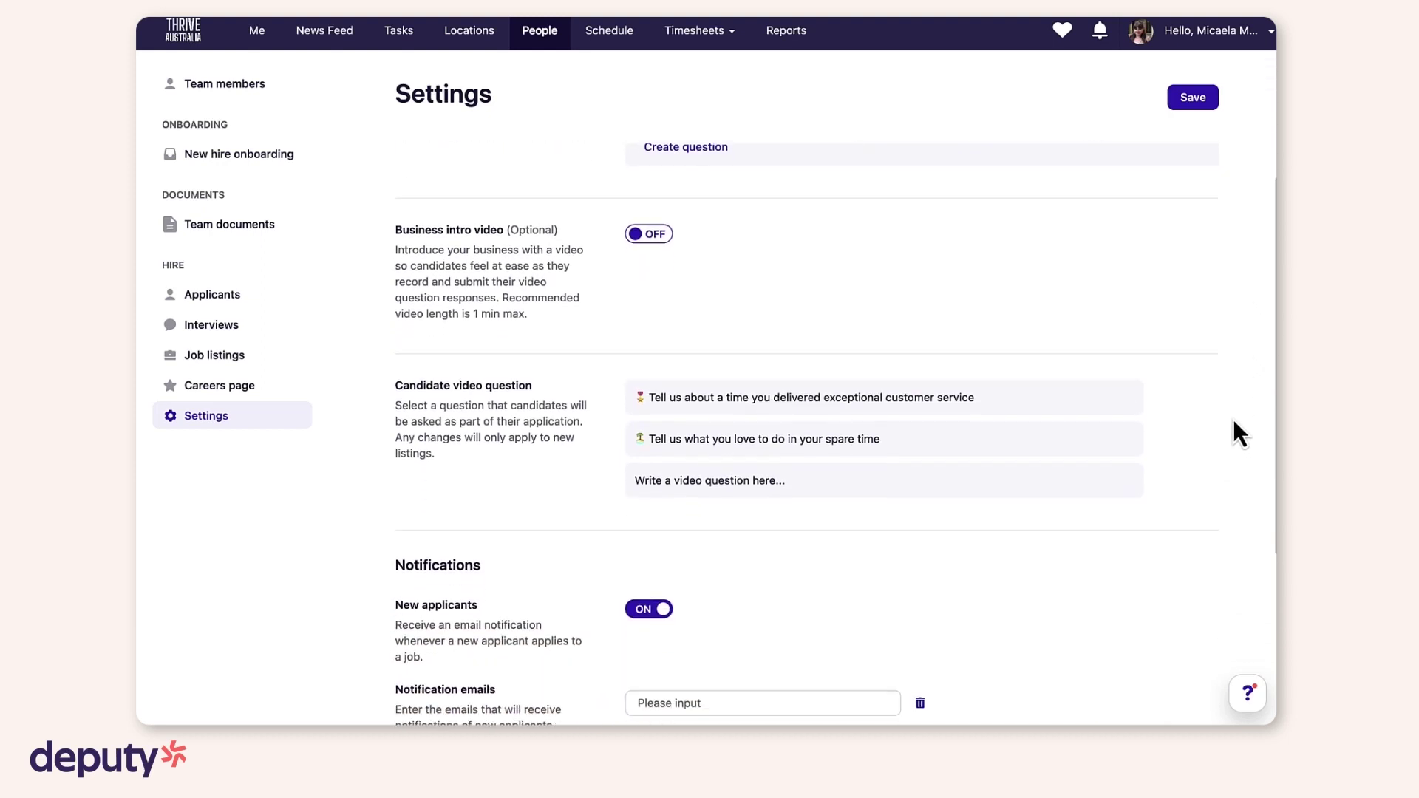
click(1087, 411)
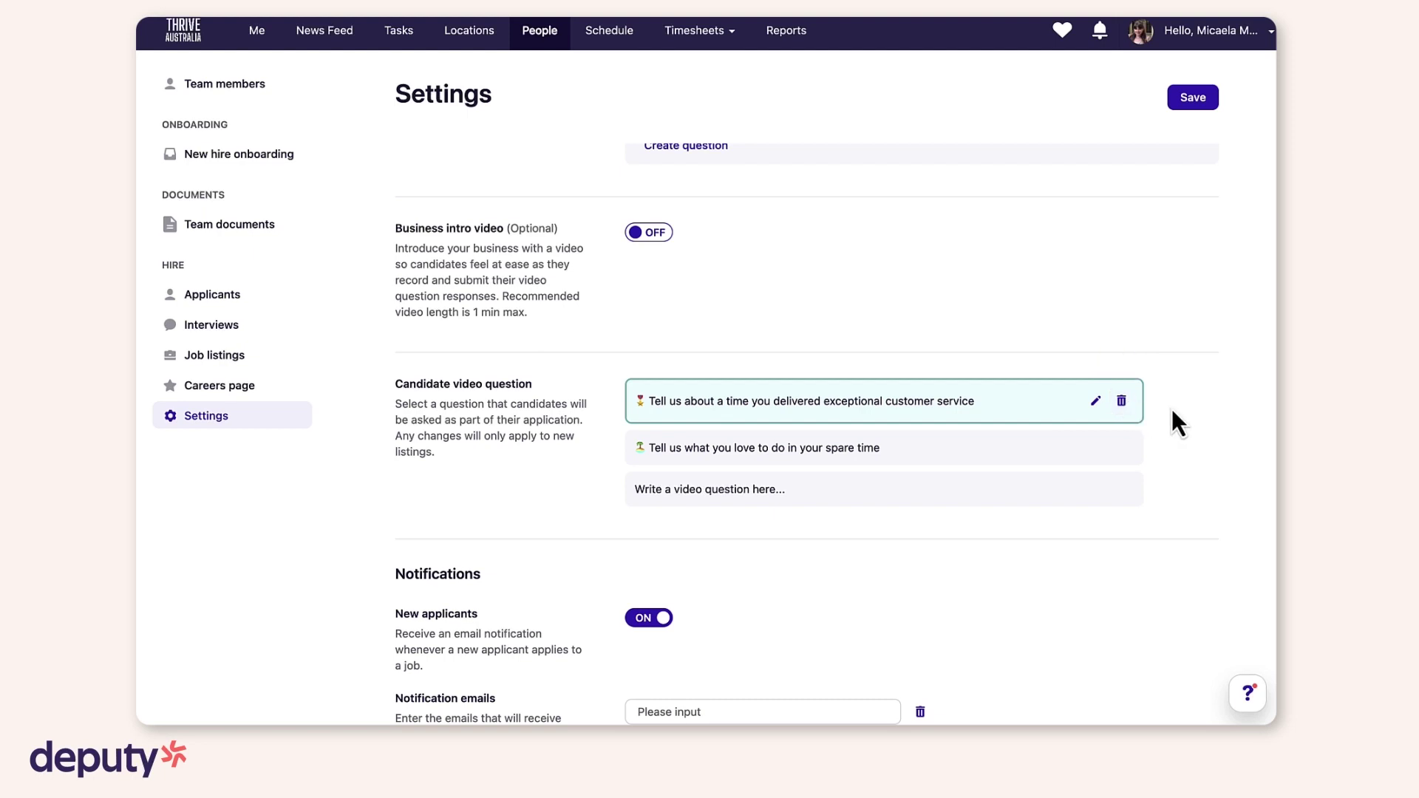
click(851, 492)
text(Why do you want to)
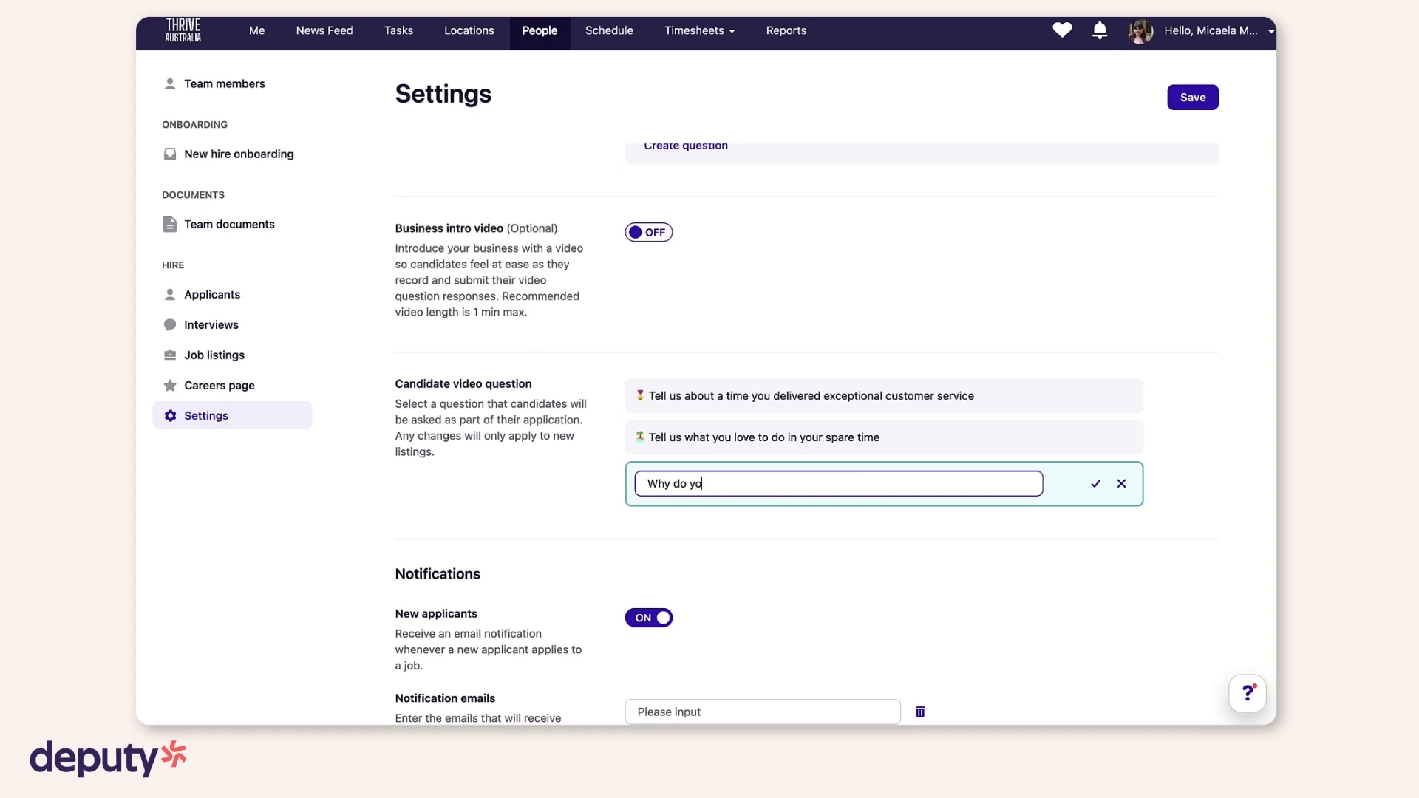
text( work for us?)
click(1096, 483)
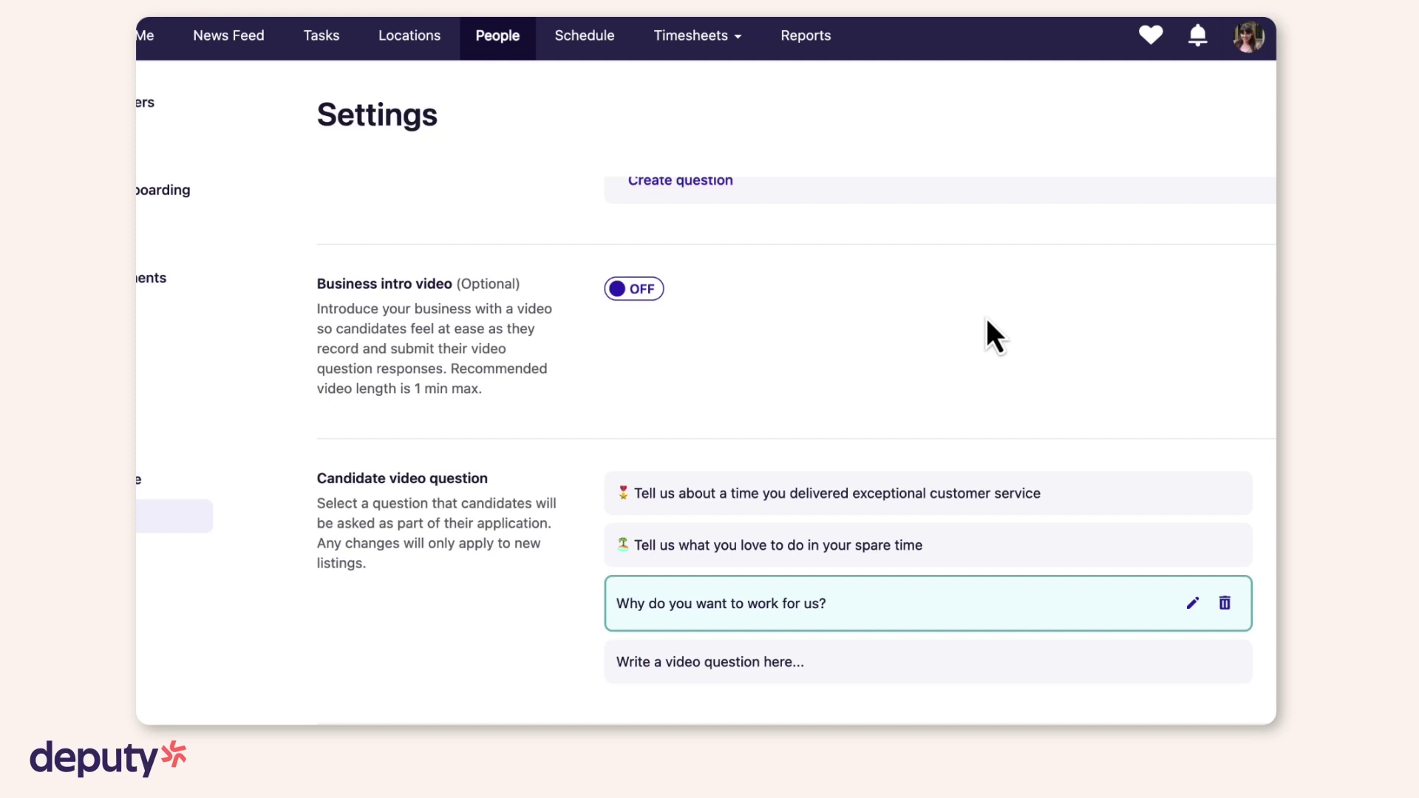
Turn on the business intro video, upload About The Corner Cafe.mp4 from the Desktop, and save the settings.
click(648, 294)
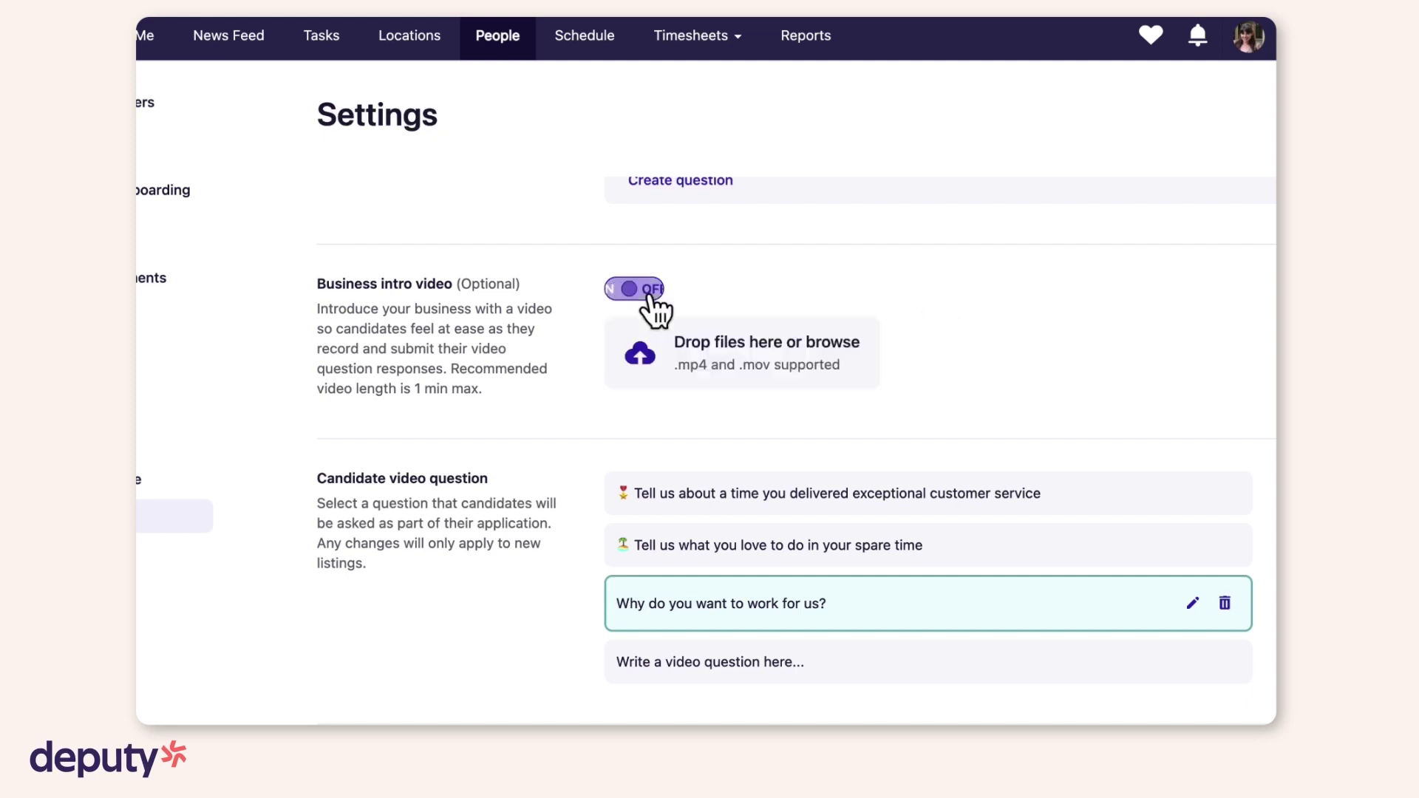
click(792, 374)
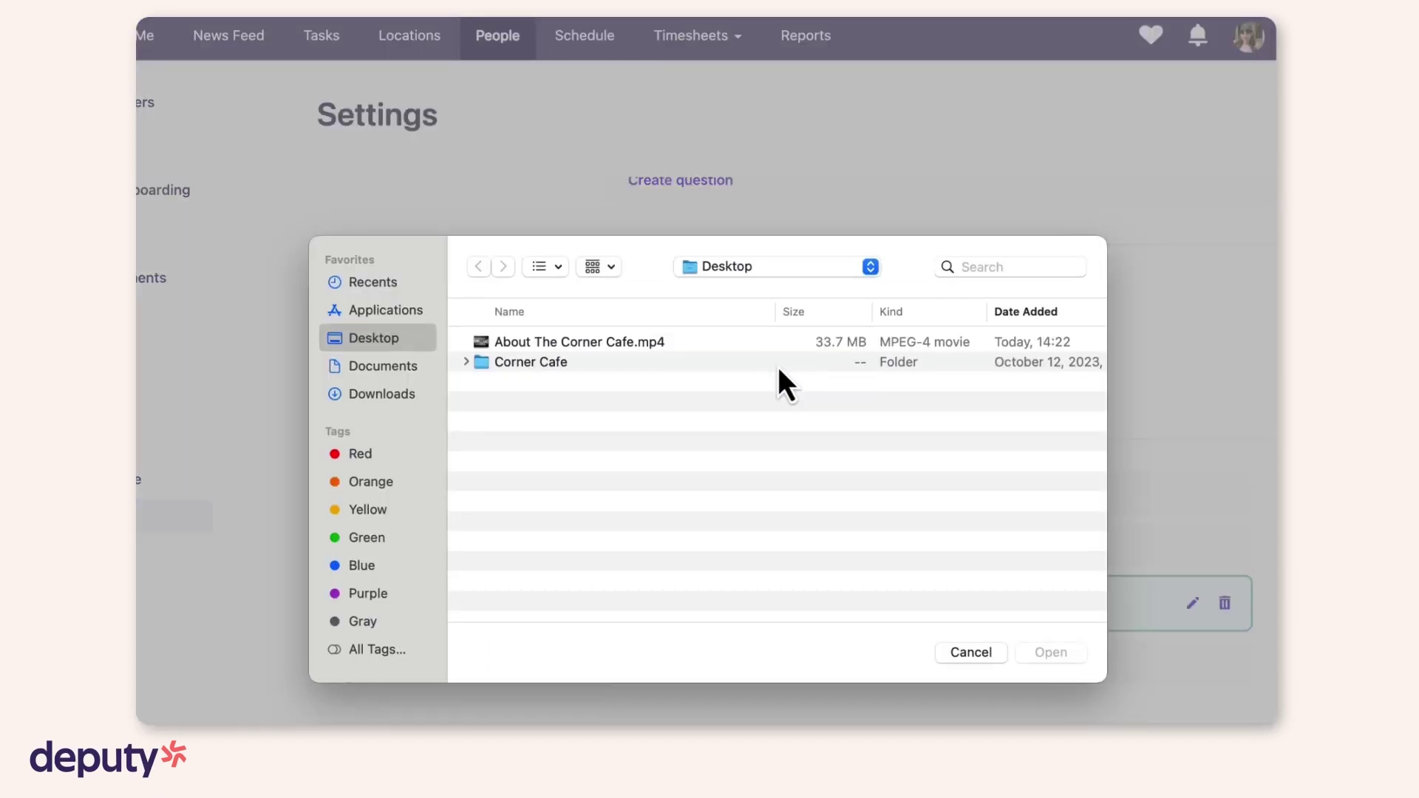
click(640, 344)
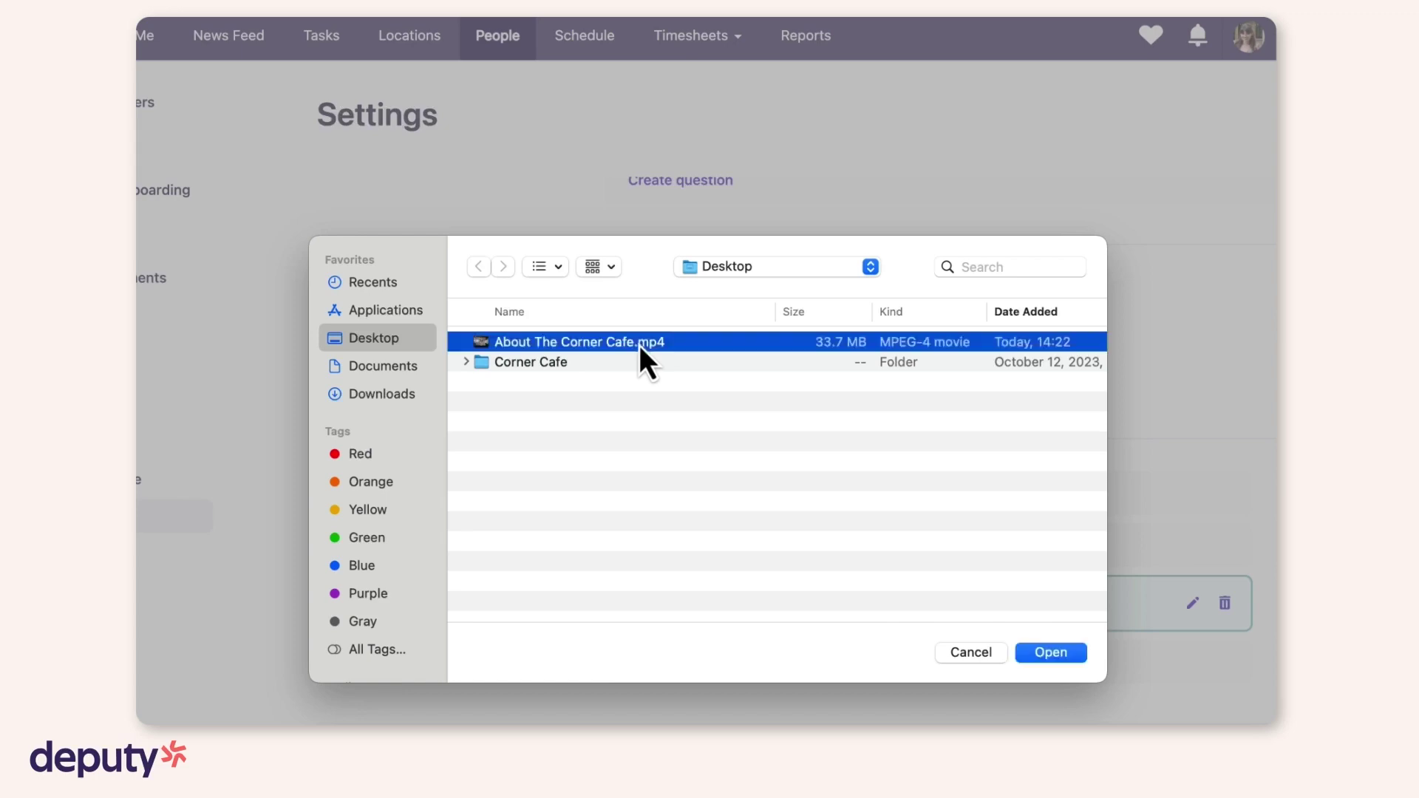
click(1056, 652)
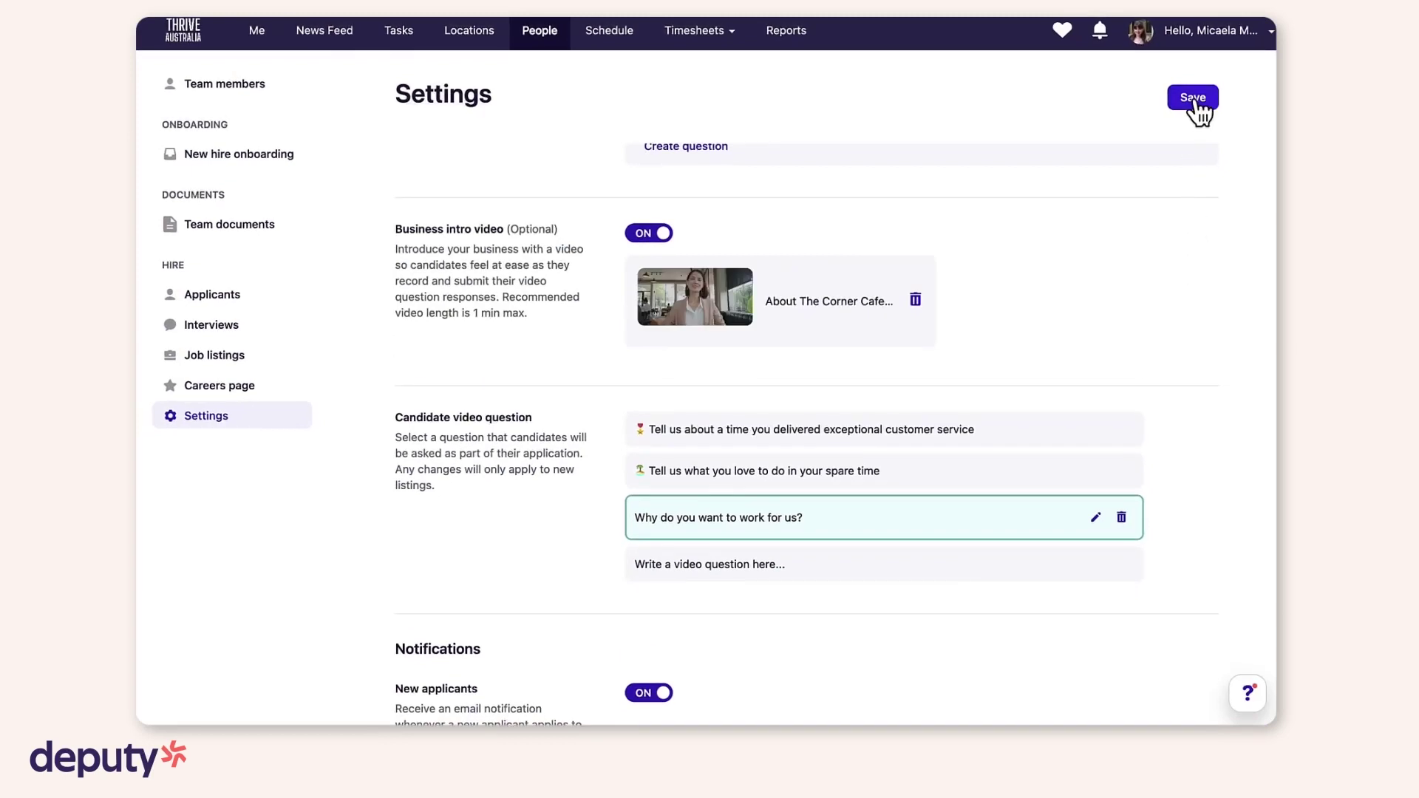
click(1193, 99)
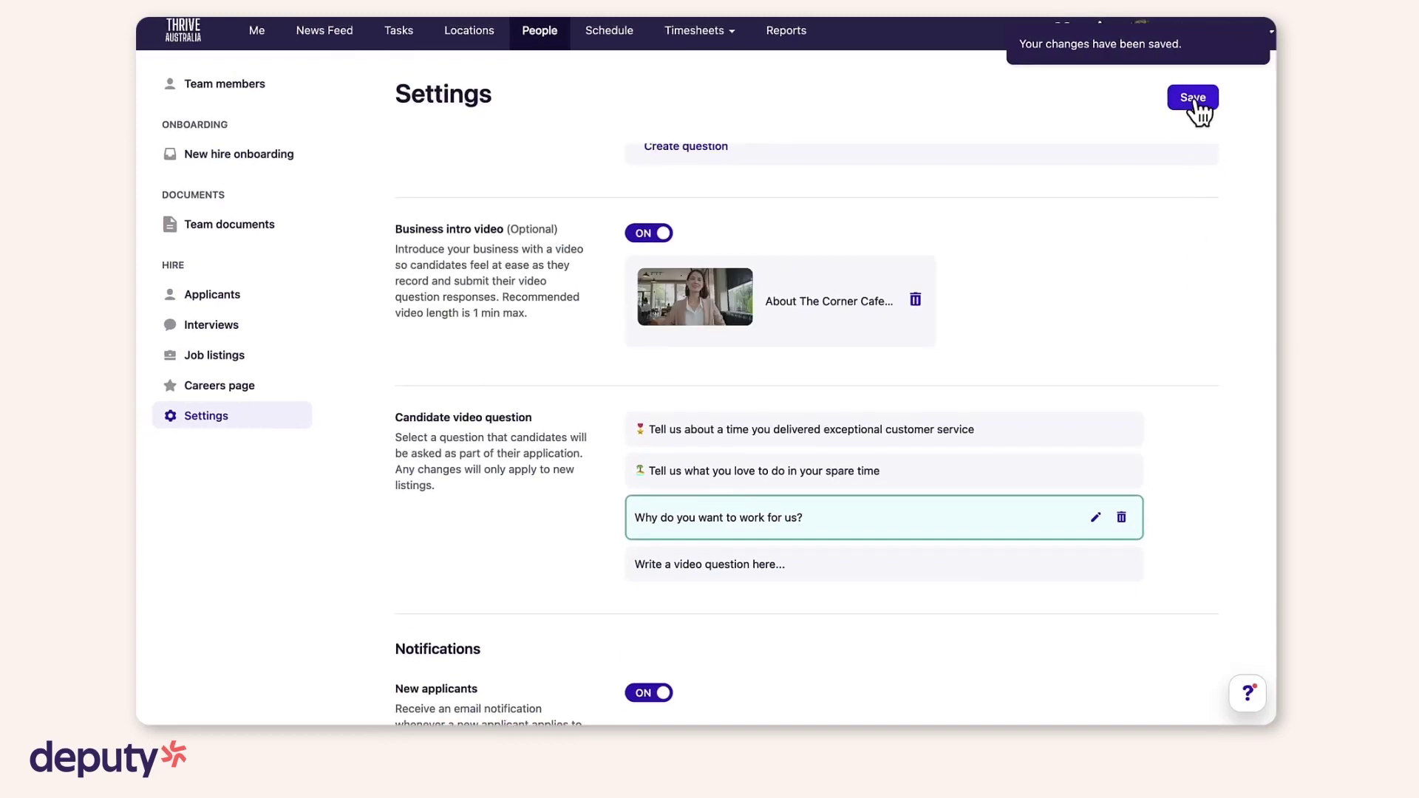
Open the draft Barista listing for The Corner Cafe and select "Why do you want to work for us?" as its candidate video question.
click(210, 354)
click(401, 567)
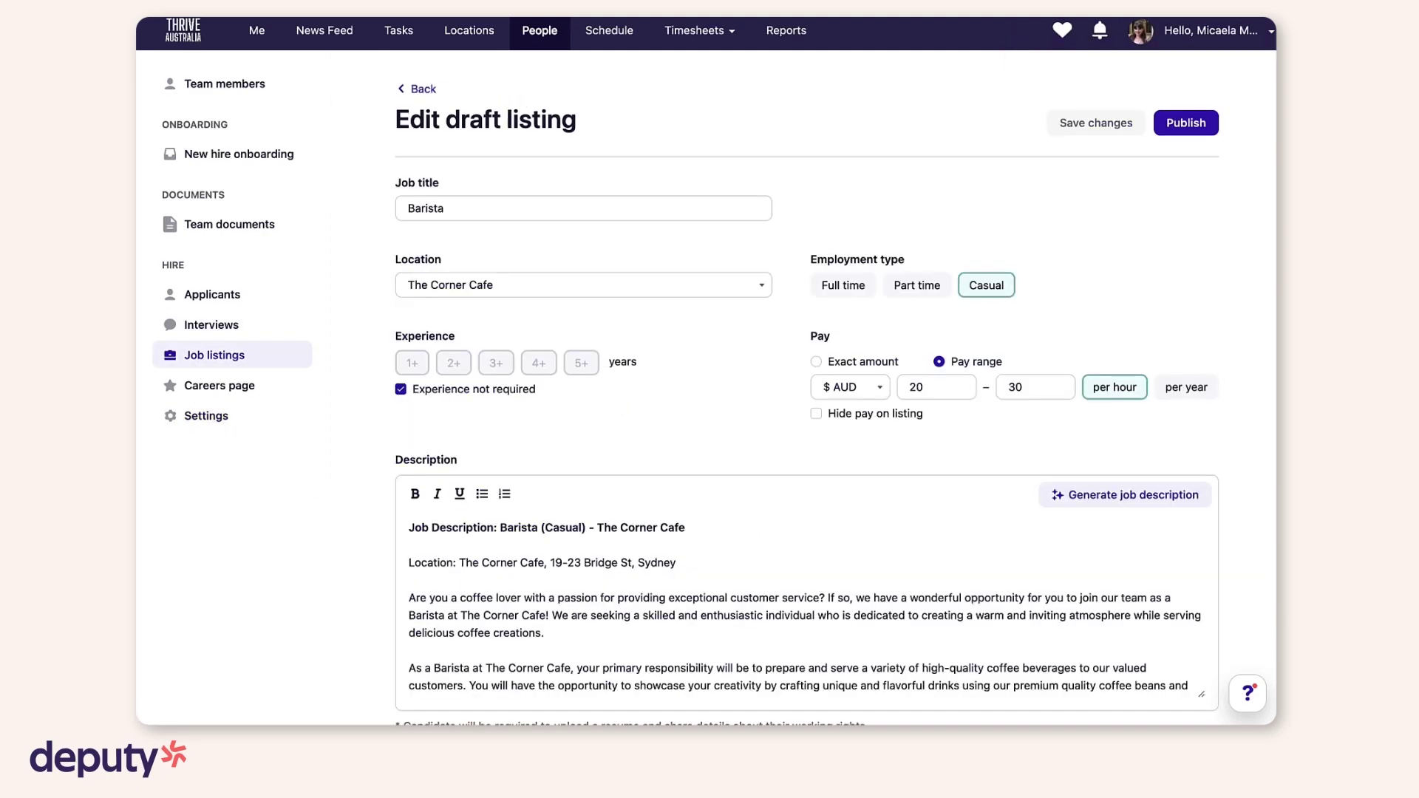
scroll(835, 389, down, 6)
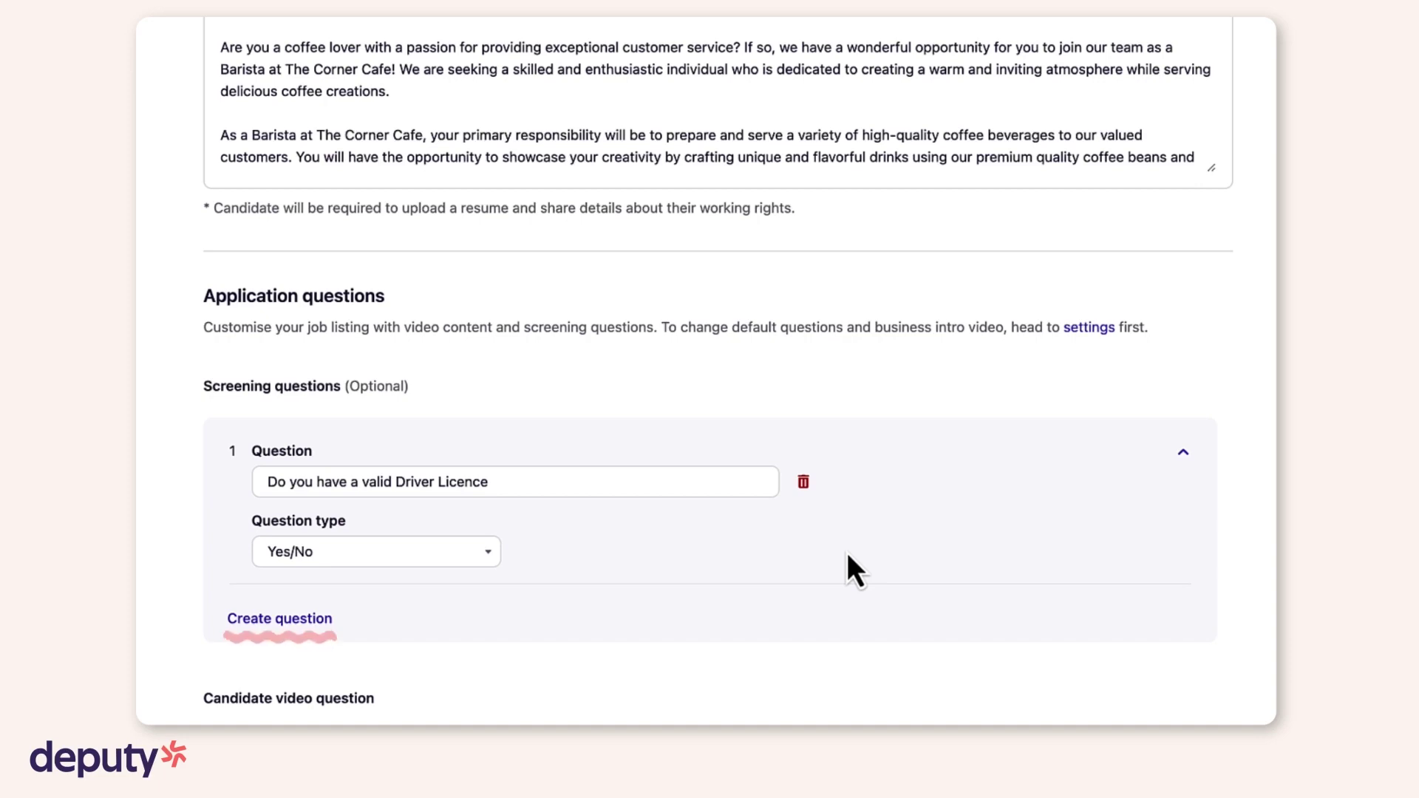
scroll(1013, 521, down, 2)
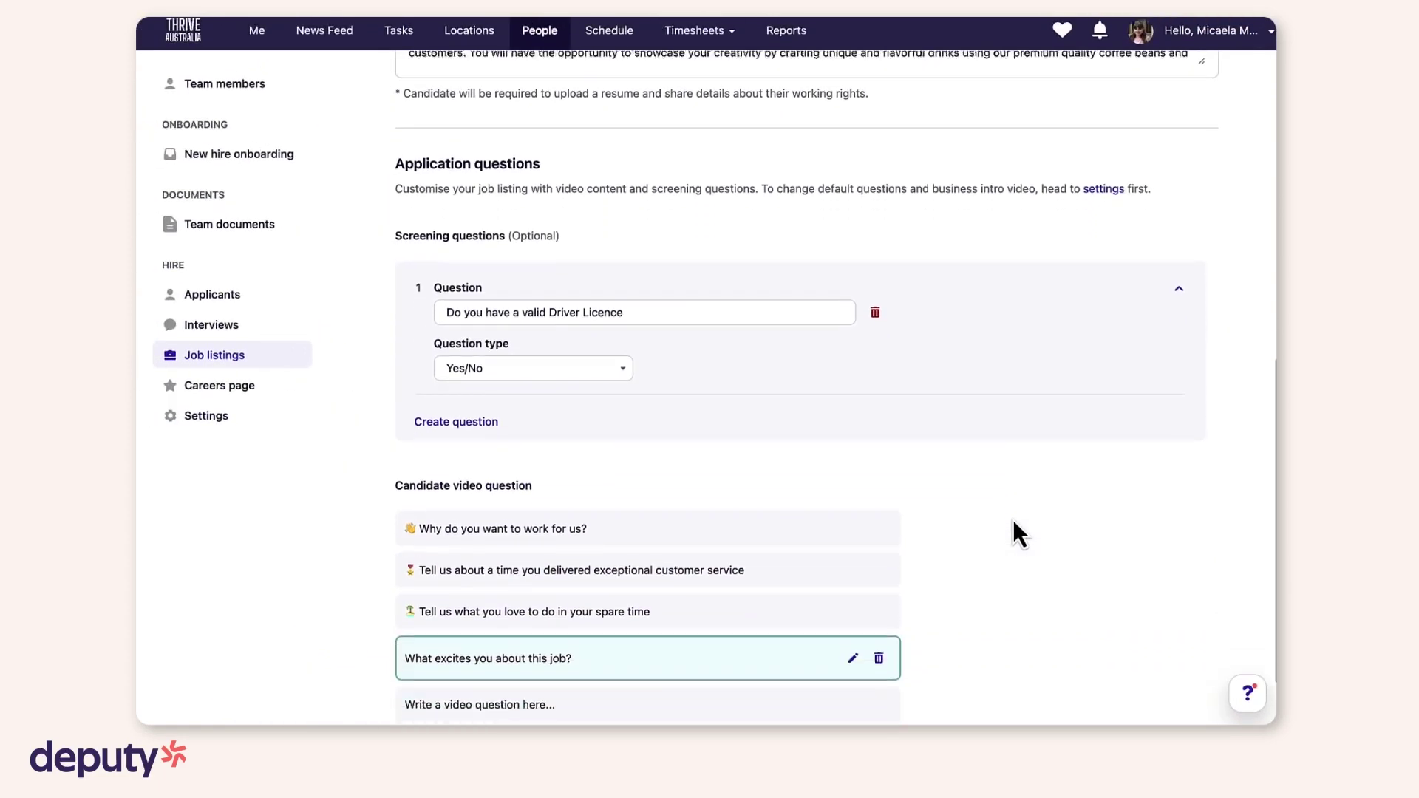
scroll(1013, 522, down, 2)
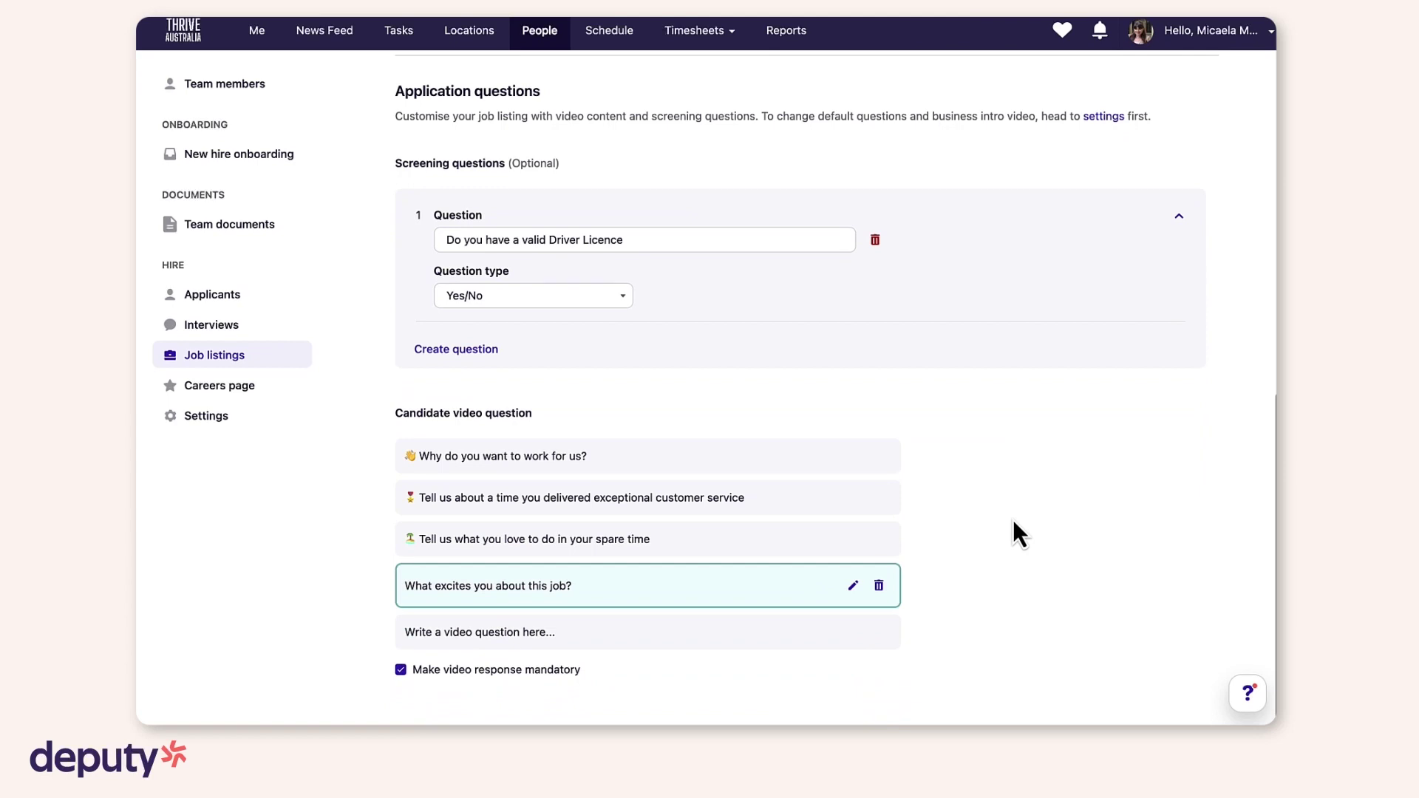
click(686, 467)
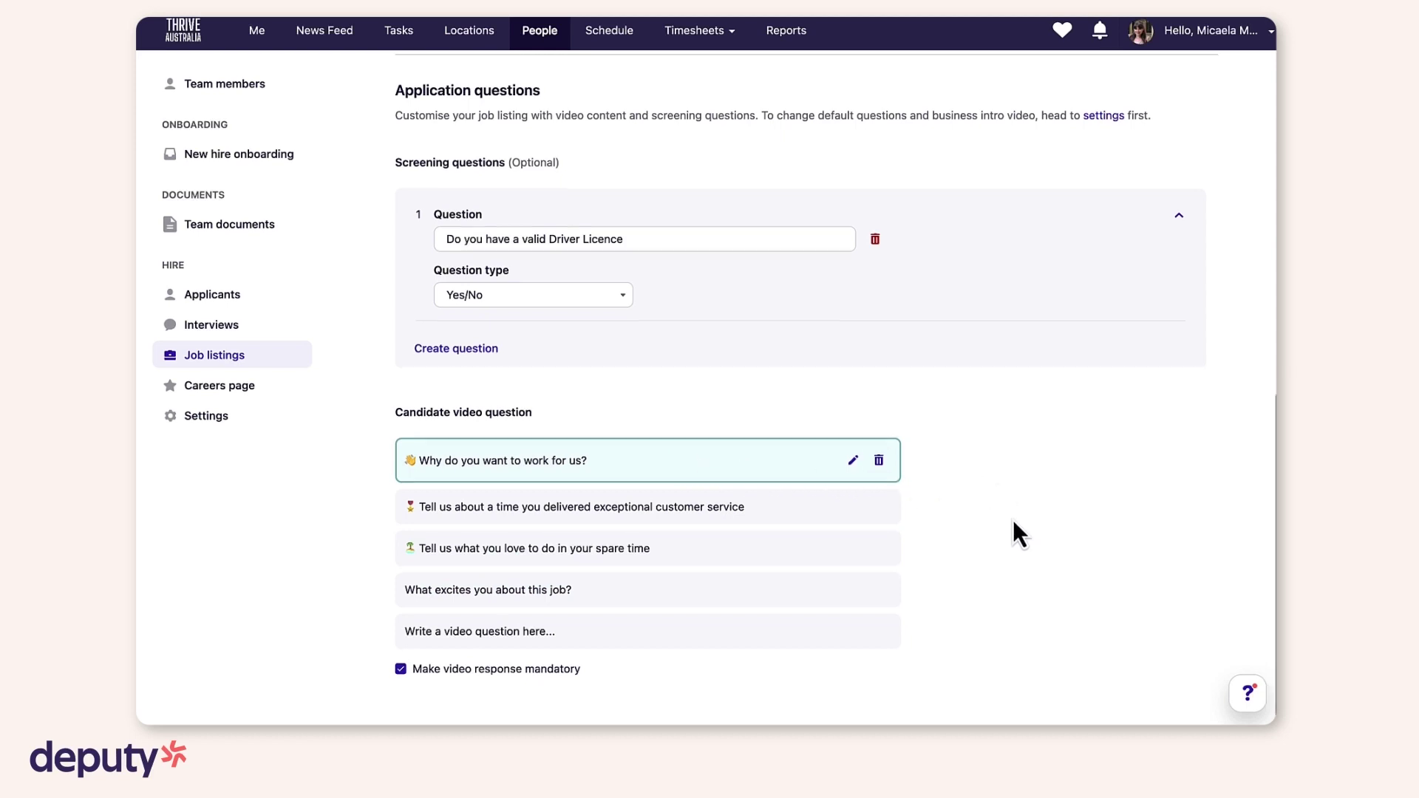
scroll(1012, 520, down, 1)
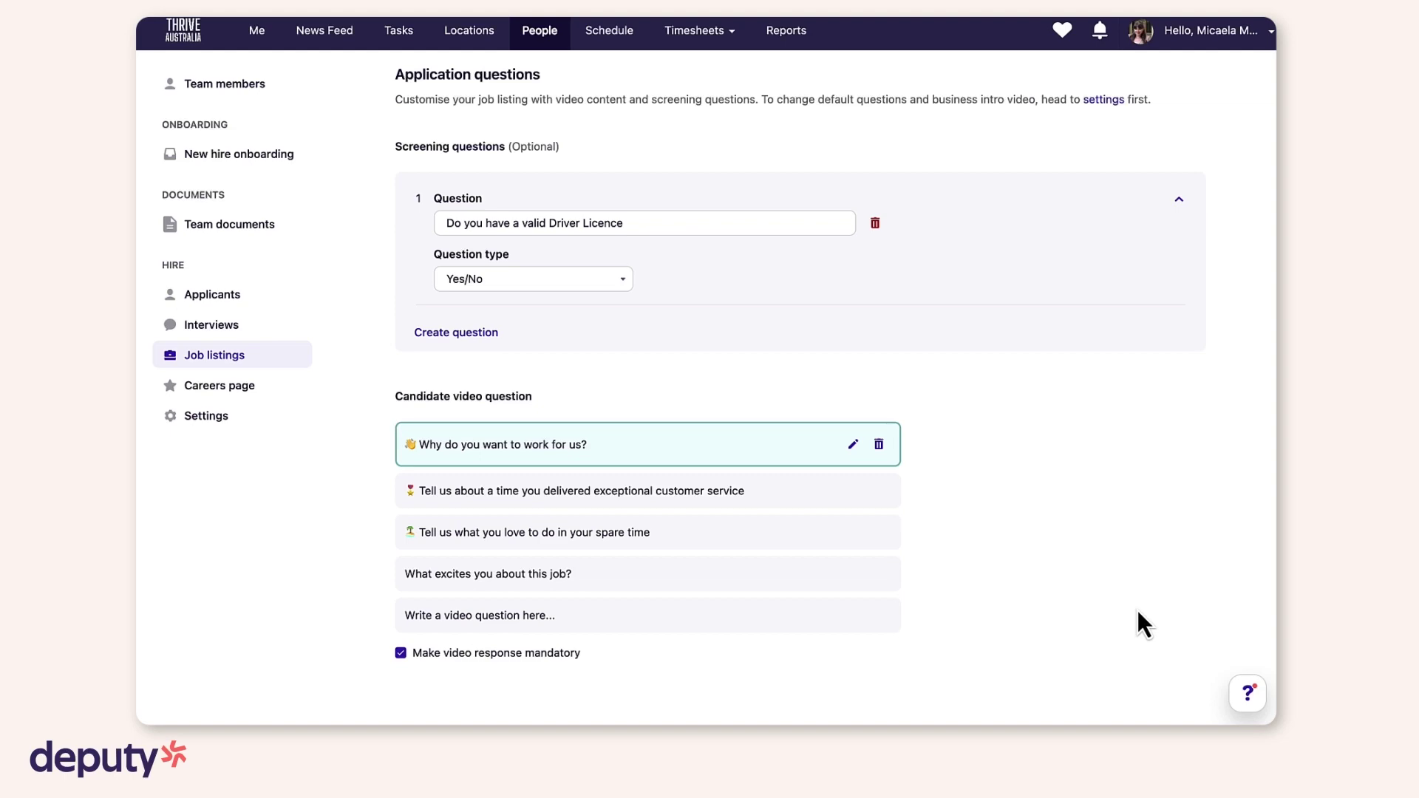
scroll(1138, 611, up, 5)
scroll(1138, 612, up, 14)
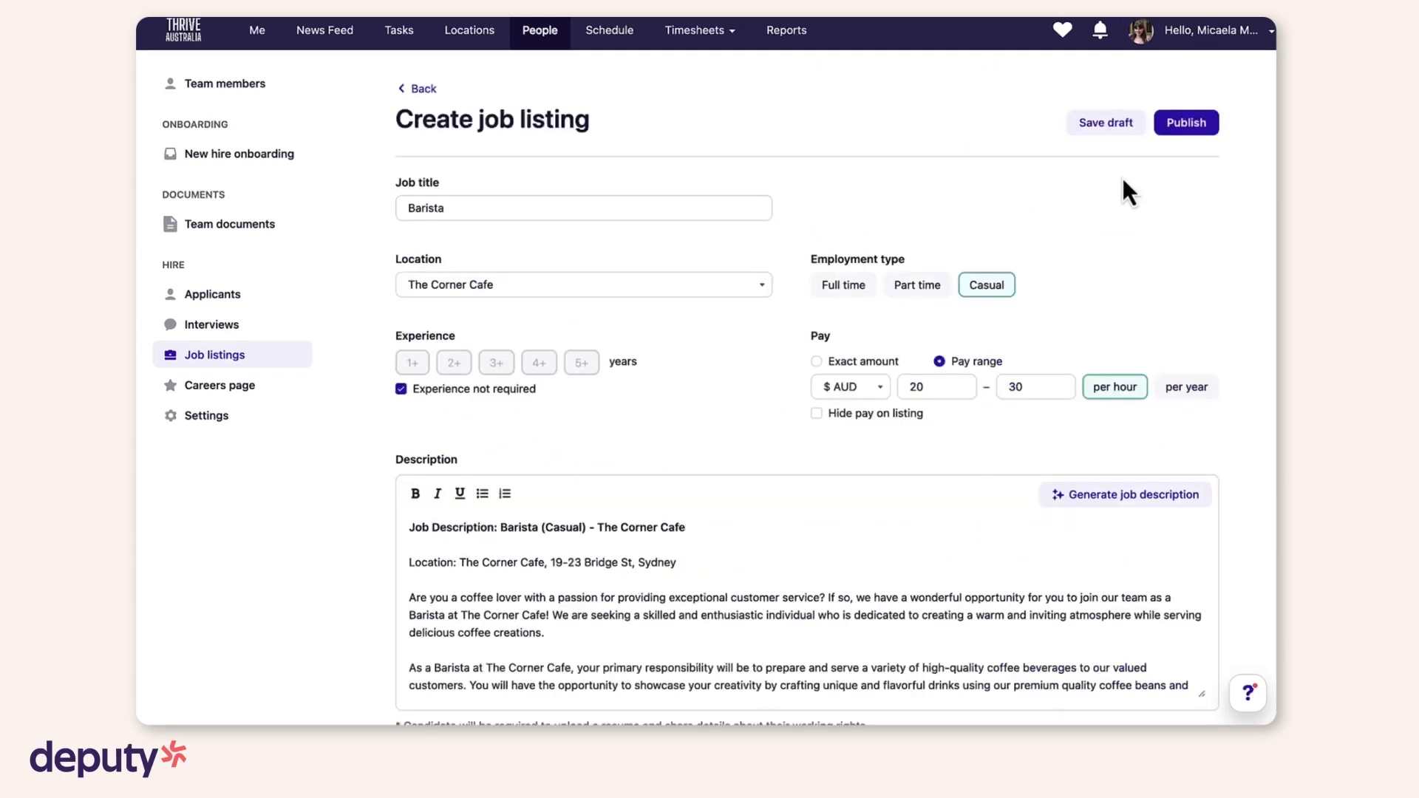